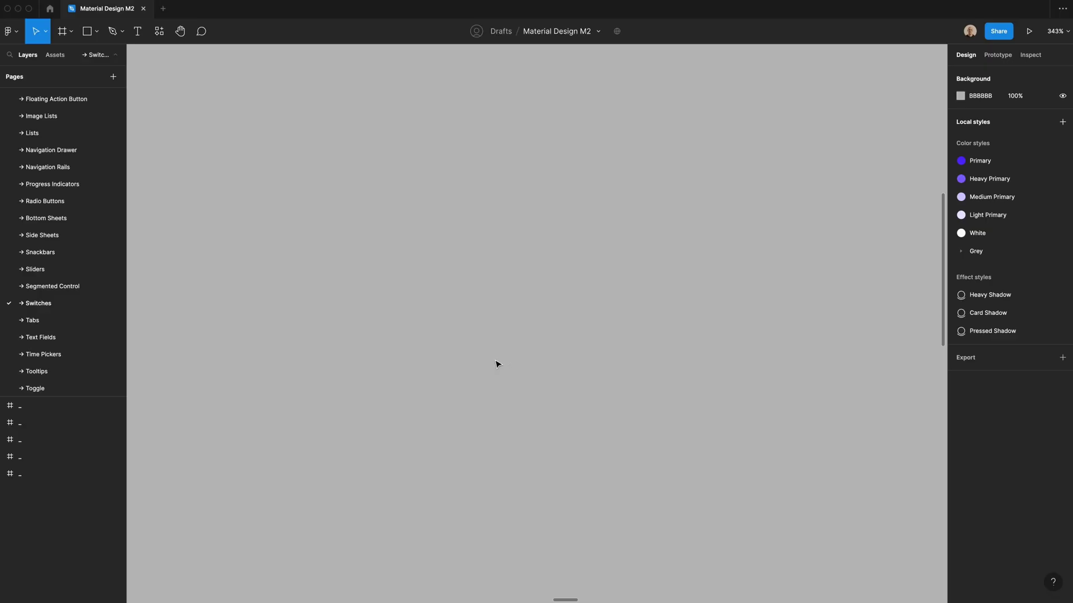
- Draw a 36×16 rectangle with corner radius 10
key("r")
left_click_drag(434, 311, 513, 363)
left_click(971, 118)
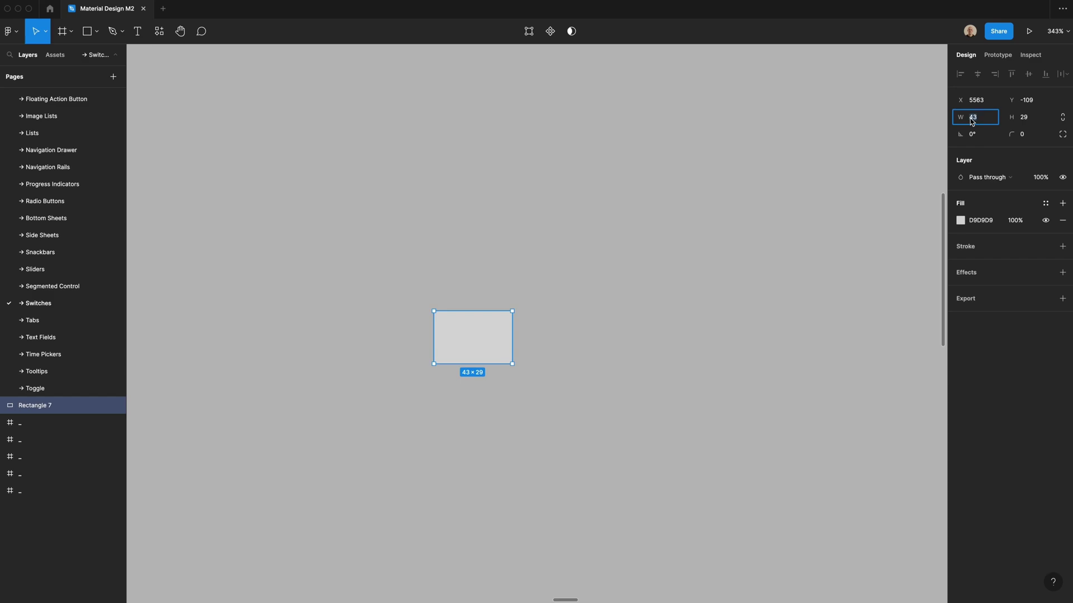
type("36")
key("Tab")
type("16")
key("Tab")
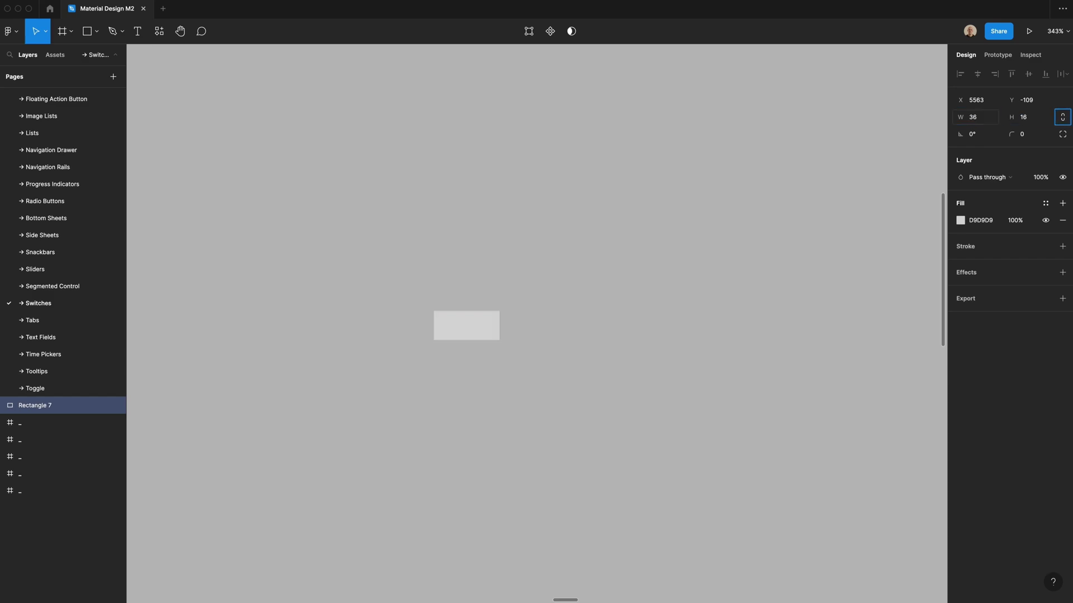
left_click(1031, 140)
type("10")
key("Return")
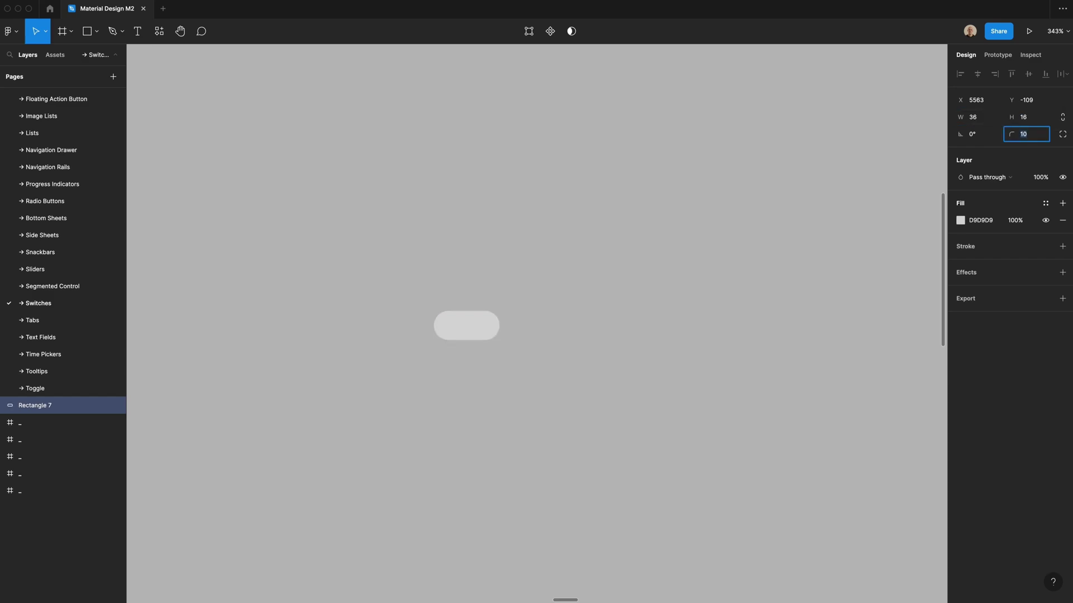
- Rename the rectangle 'background' and fill it with the Heavy Primary colour style
double_click(38, 408)
type("back")
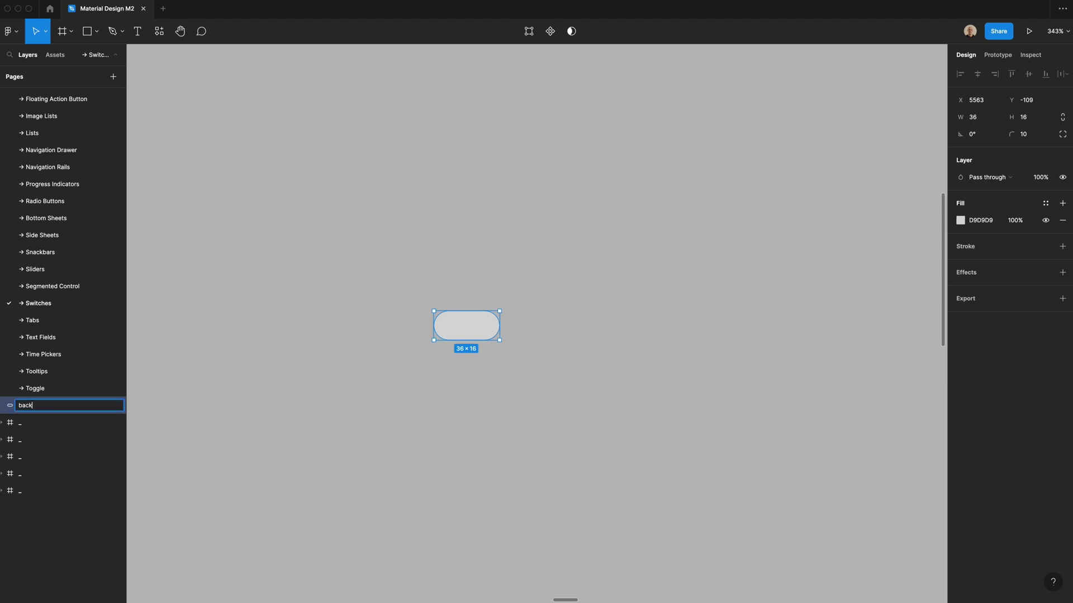
type("ground")
key("Return")
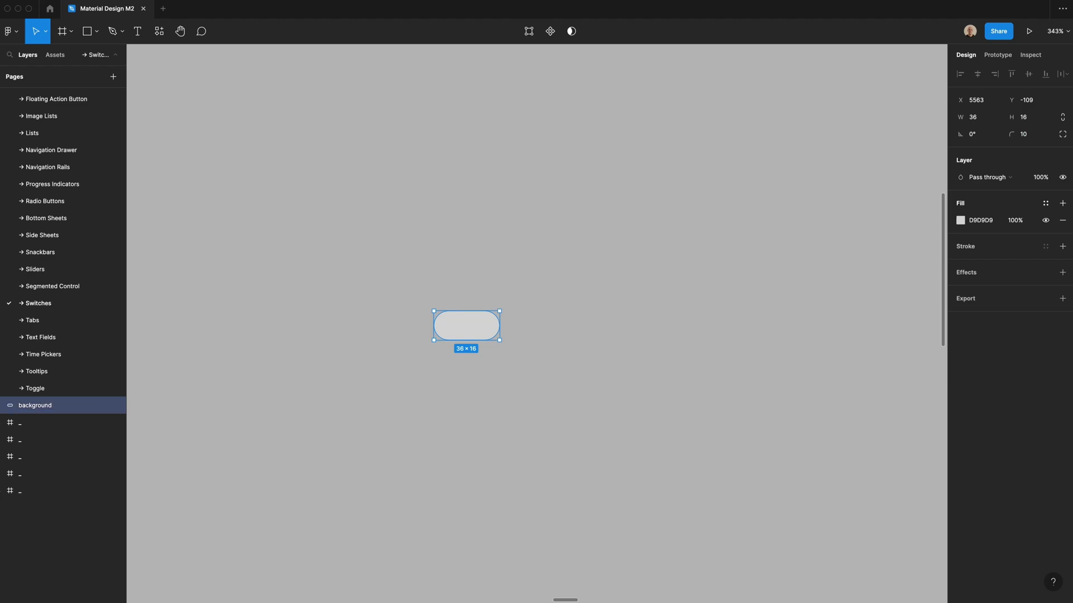
left_click(1045, 204)
left_click(998, 282)
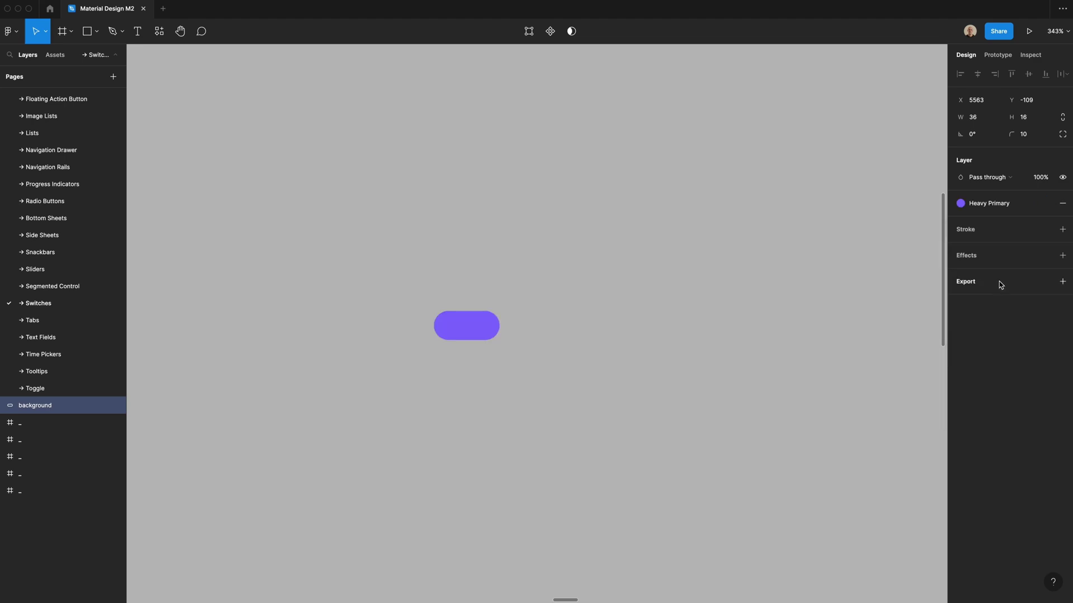
- Duplicate the pill below the original and give the copy the Grey/600 fill
left_click(528, 406)
left_click(491, 319)
left_click_drag(491, 318, 491, 359)
left_click(1000, 204)
left_click(983, 387)
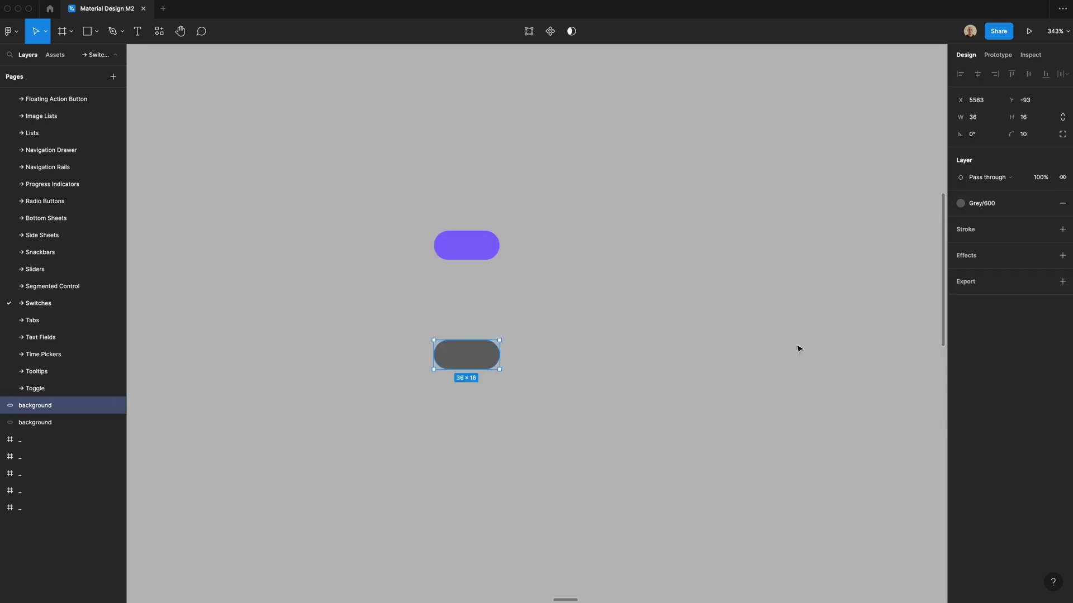
left_click(733, 298)
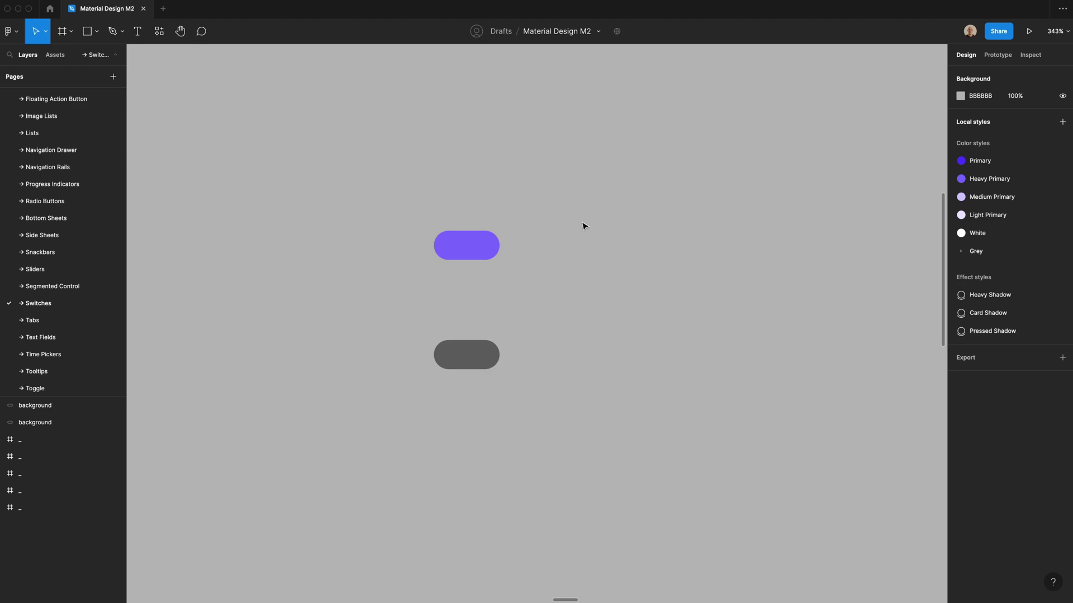
- Draw a 20×20 circle right of the purple pill with the Primary fill style
key("o")
left_click_drag(507, 211, 545, 248)
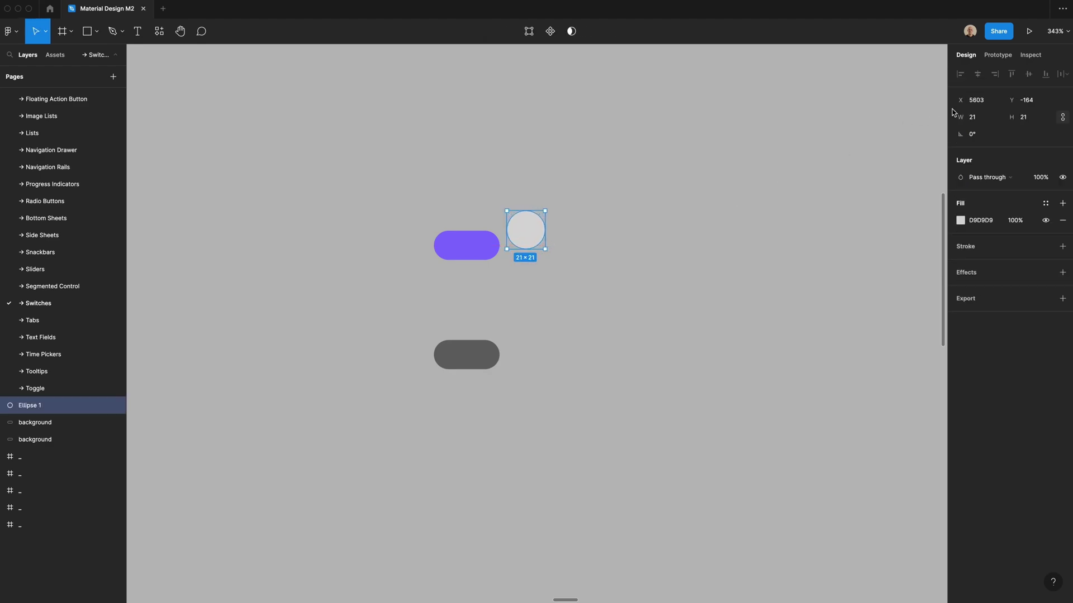
left_click(979, 118)
type("20")
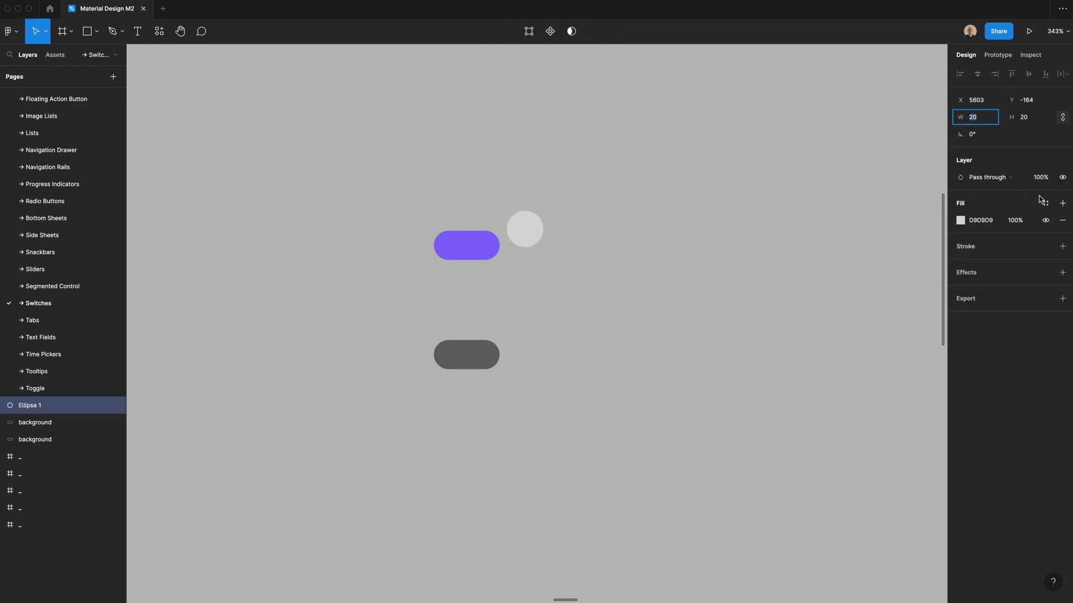
left_click(1045, 203)
left_click(969, 270)
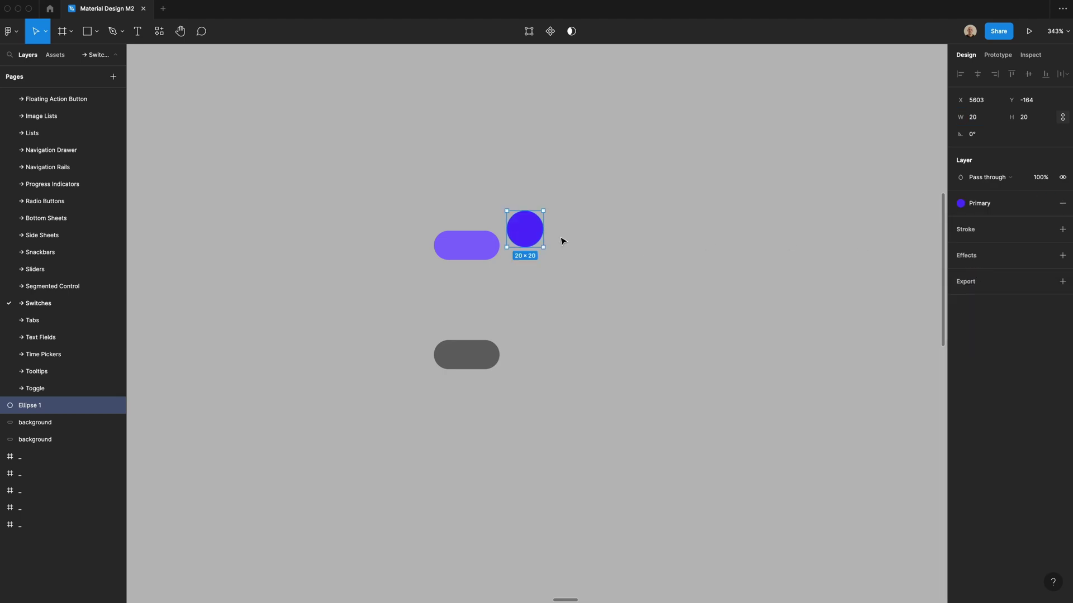
- Copy the circle down beside the grey pill and make the copy White
left_click_drag(534, 238, 534, 356)
left_click(1004, 204)
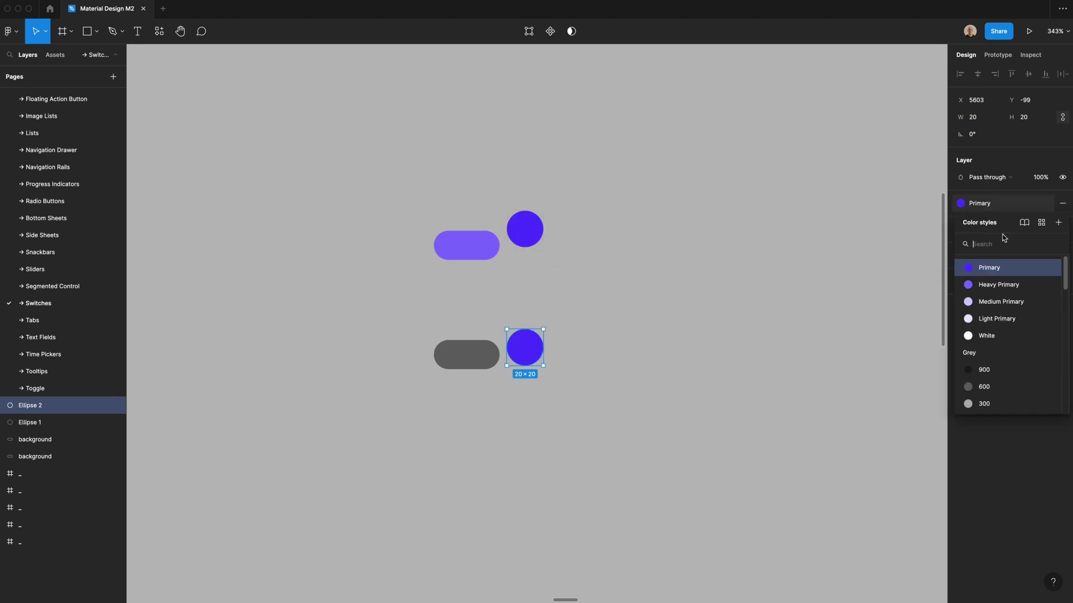
left_click(987, 336)
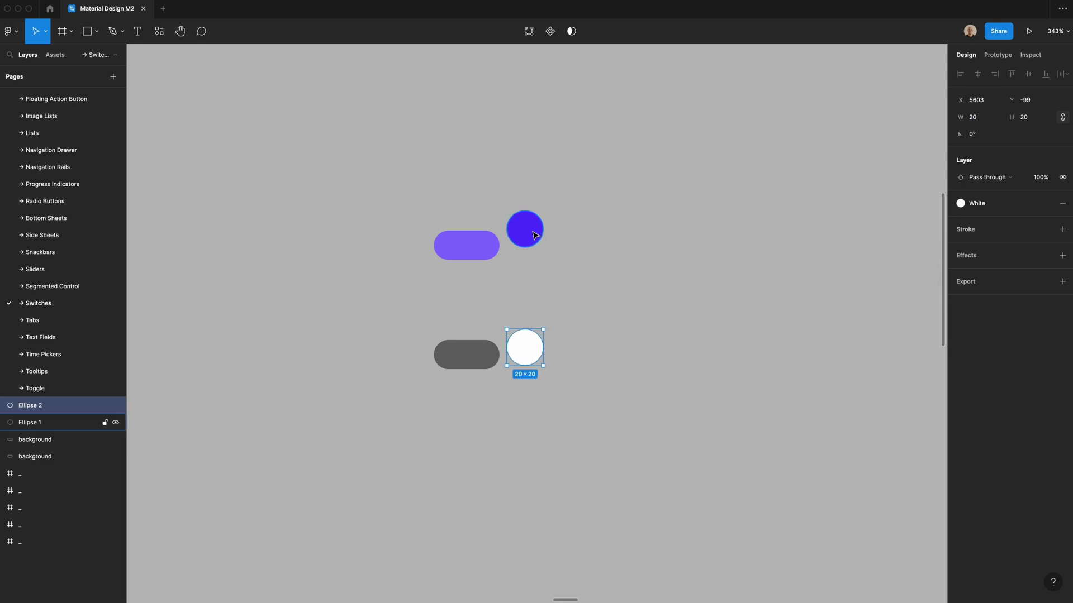
- Give both circles a drop shadow with Y 1, reduced blur and 10% opacity
left_click(525, 228, "shift")
left_click(1063, 375)
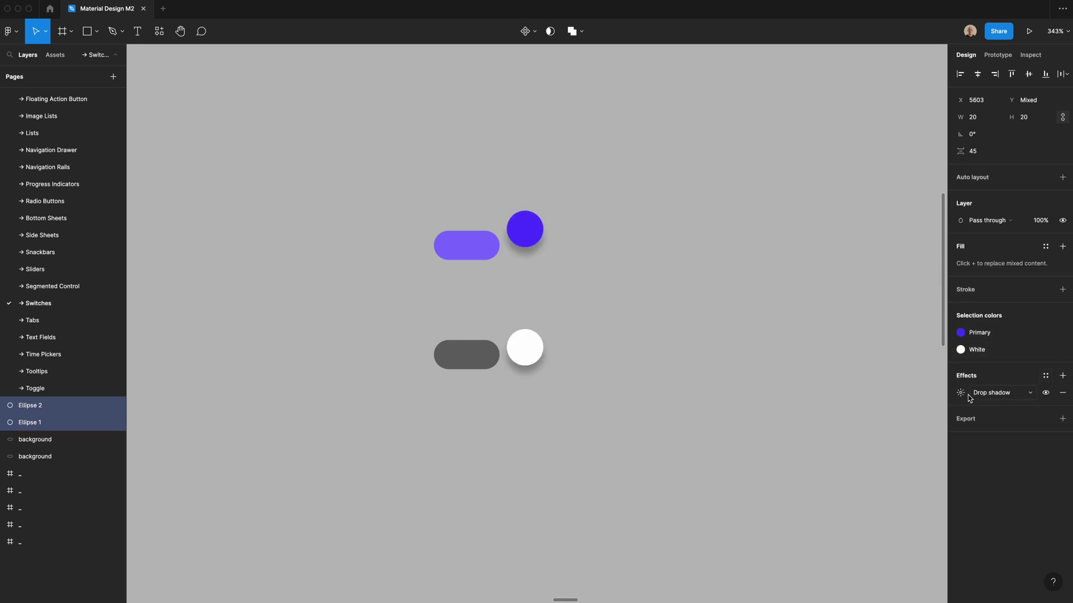
left_click(964, 394)
key("Tab")
type("1")
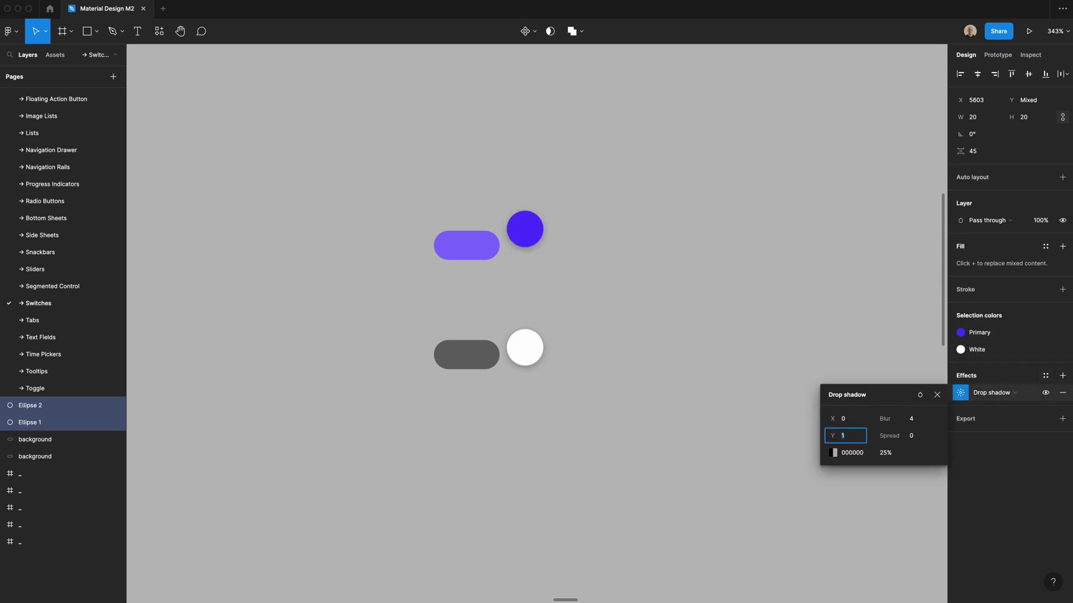
key("Tab")
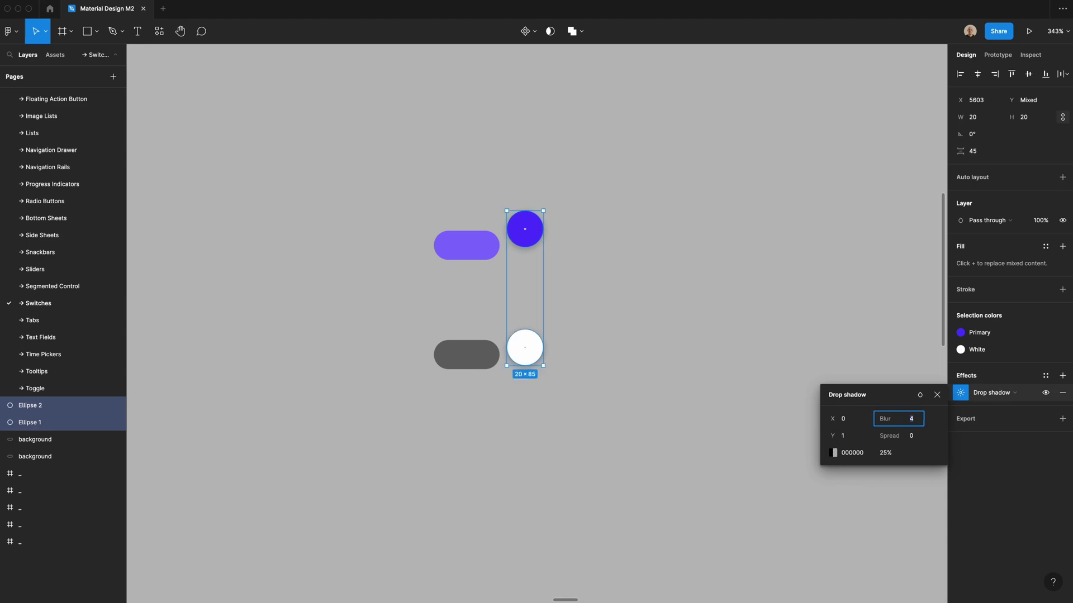
key("Down")
key("Down")
key("Tab")
key("Tab")
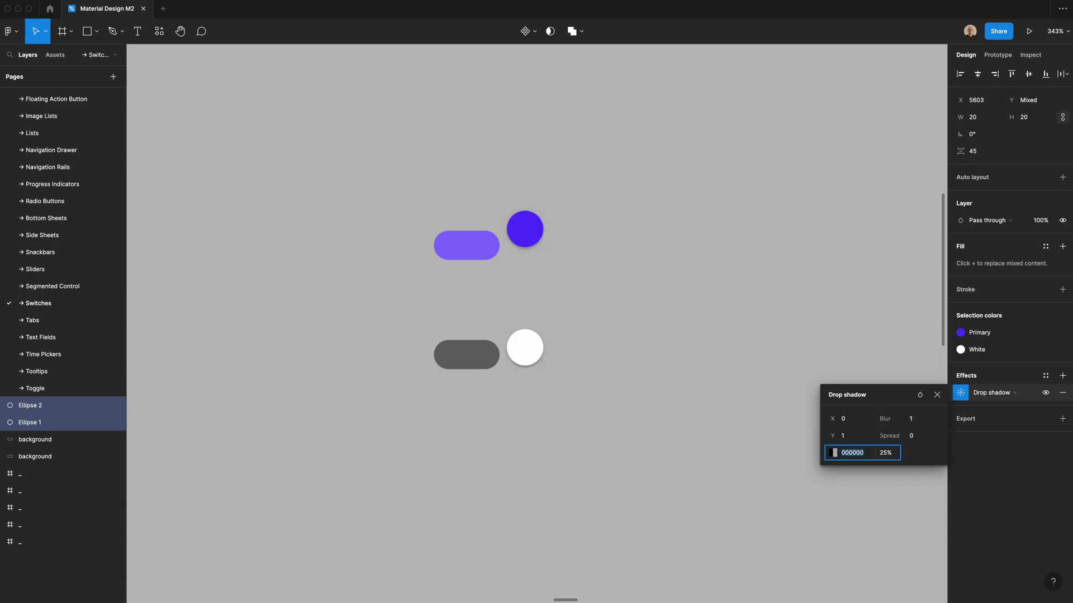
type("10")
key("Return")
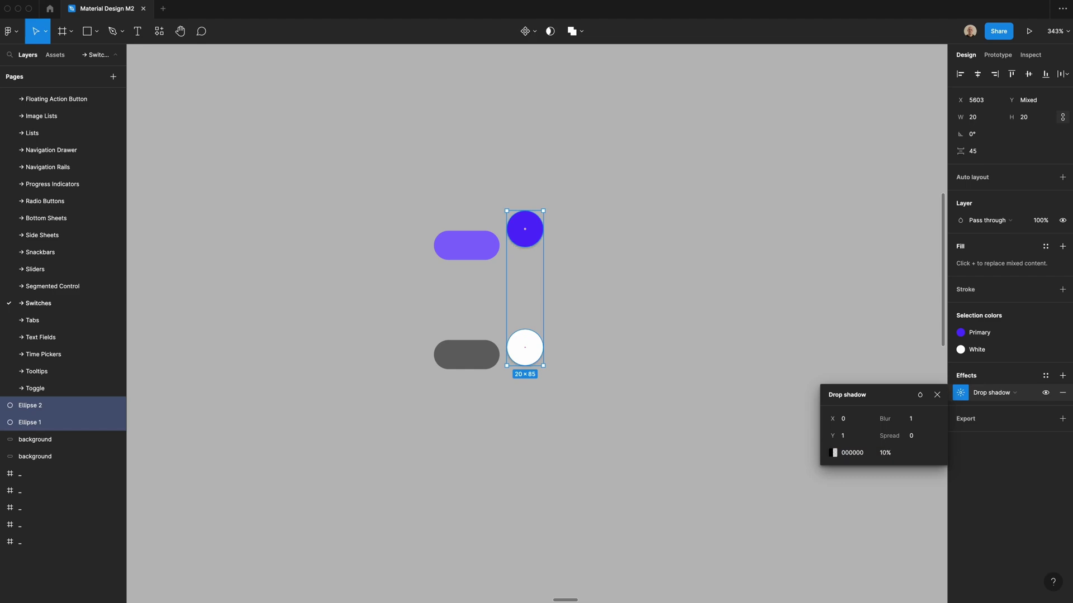
- Add a second drop shadow to both circles with Y 2, blur 2 and 15% opacity
left_click(1063, 376)
left_click(960, 393)
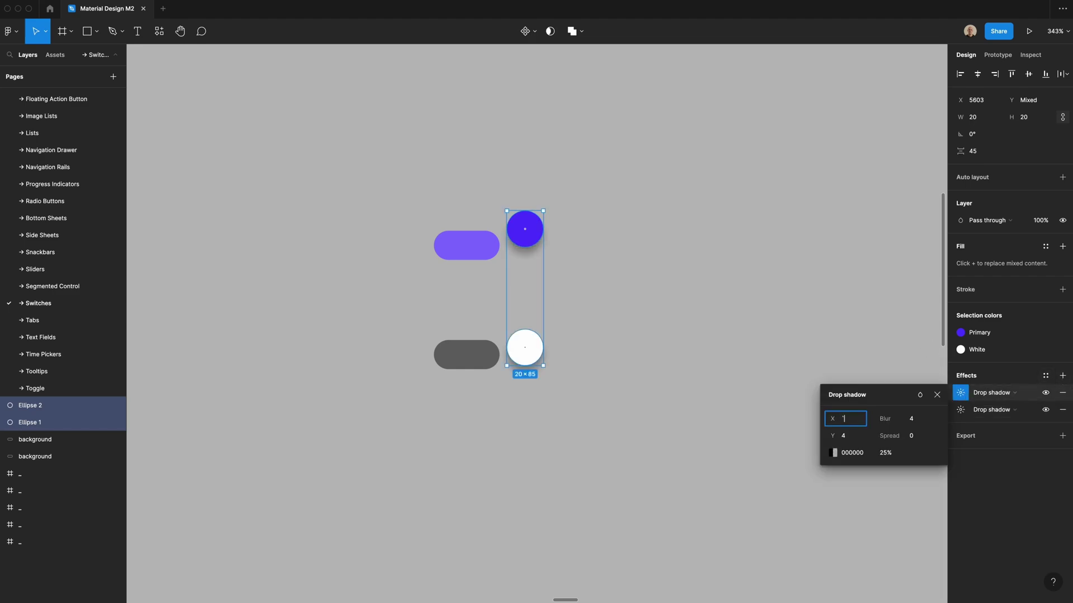
key("Tab")
type("2")
key("Tab")
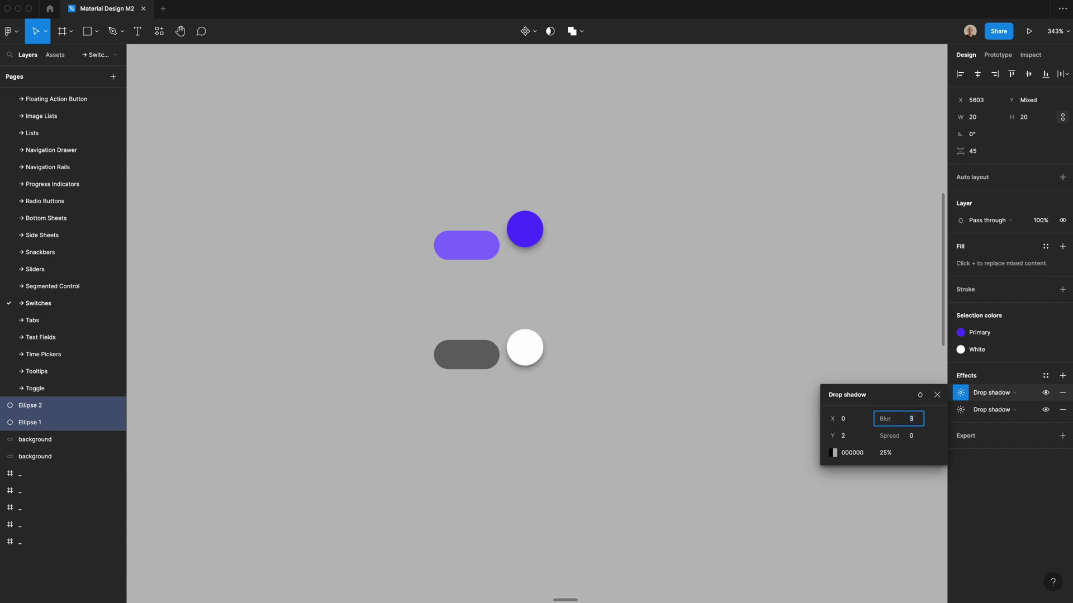
type("2")
left_click(891, 454)
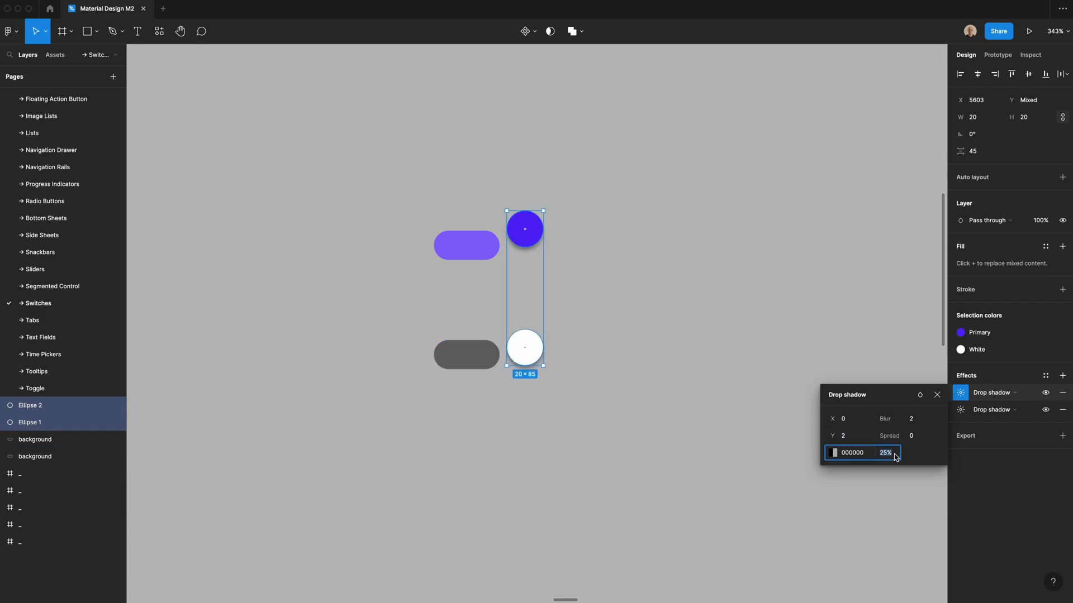
type("15")
left_click(547, 375)
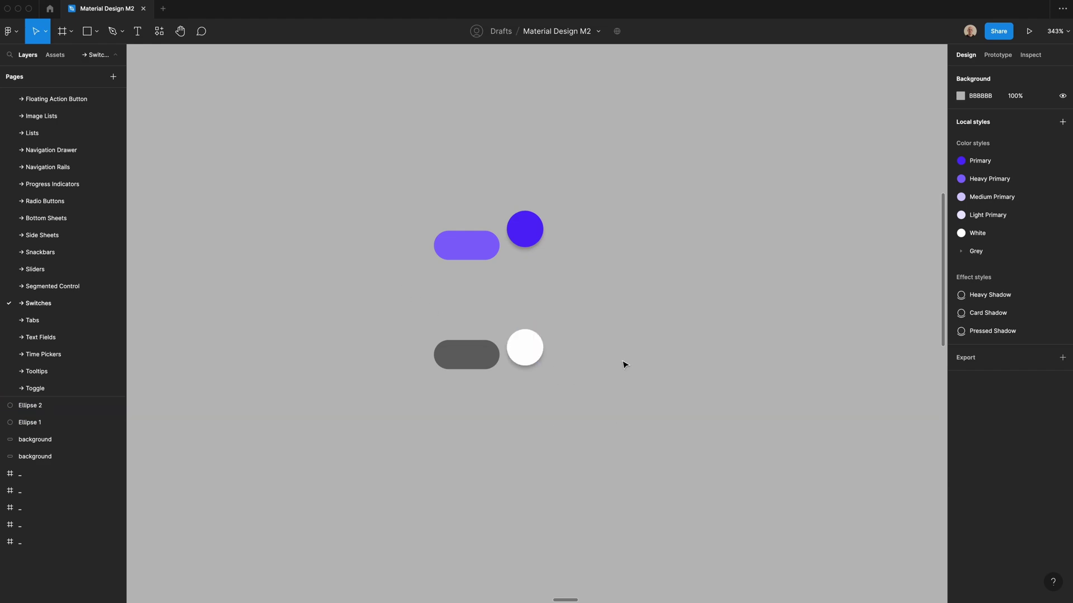
- Place the blue knob on the purple pill's right end and the white knob on the grey pill's left end
left_click_drag(527, 358, 488, 366)
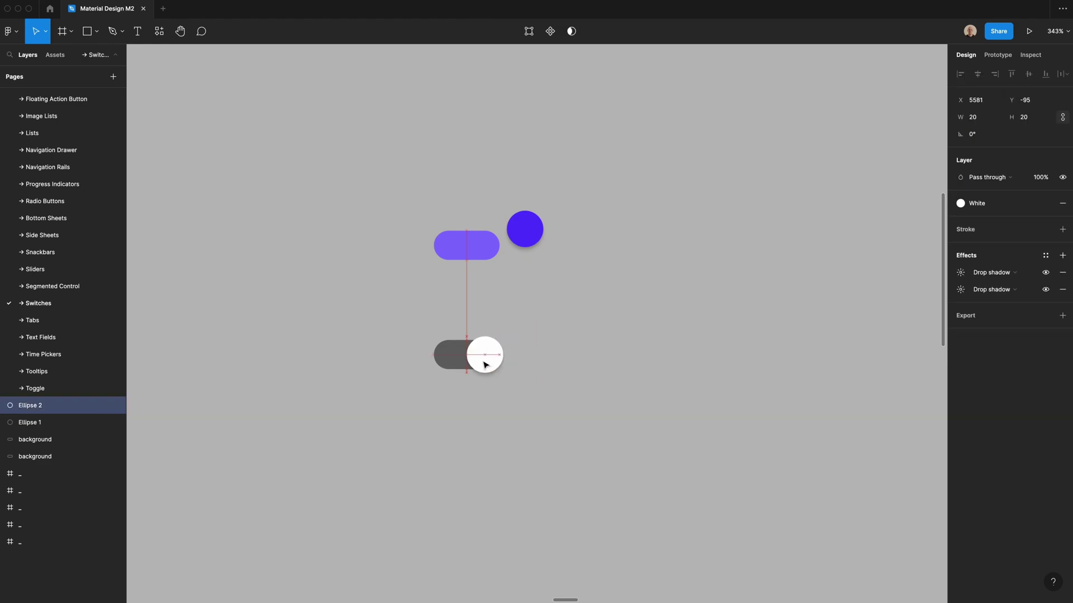
left_click(474, 374)
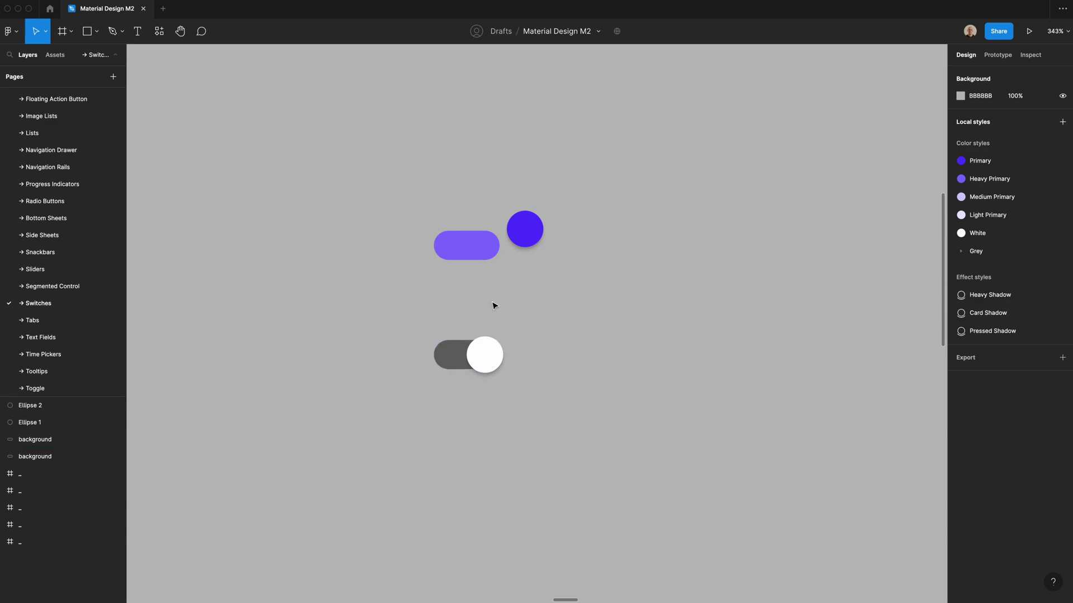
left_click_drag(538, 234, 494, 251)
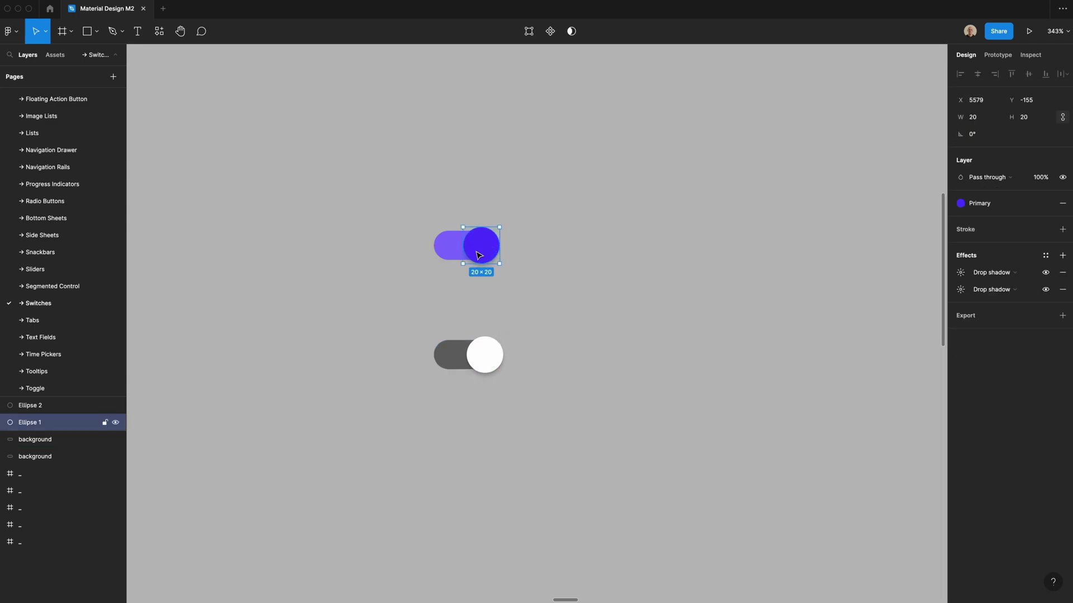
left_click_drag(486, 351, 451, 350)
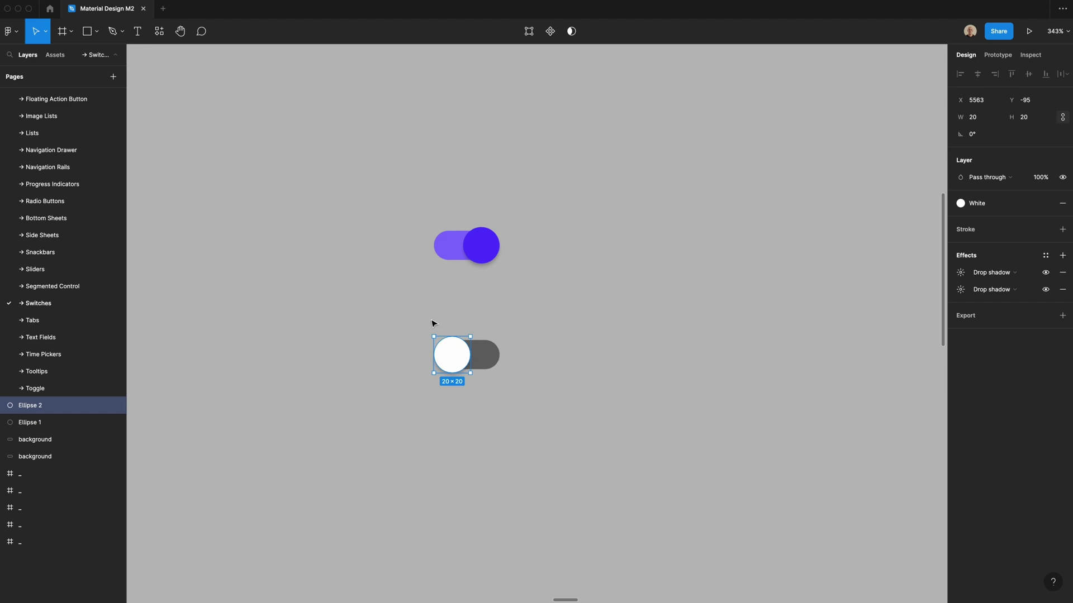
- Wrap each knob and its pill into its own frame
left_click_drag(401, 307, 518, 386)
key("ctrl+alt+g")
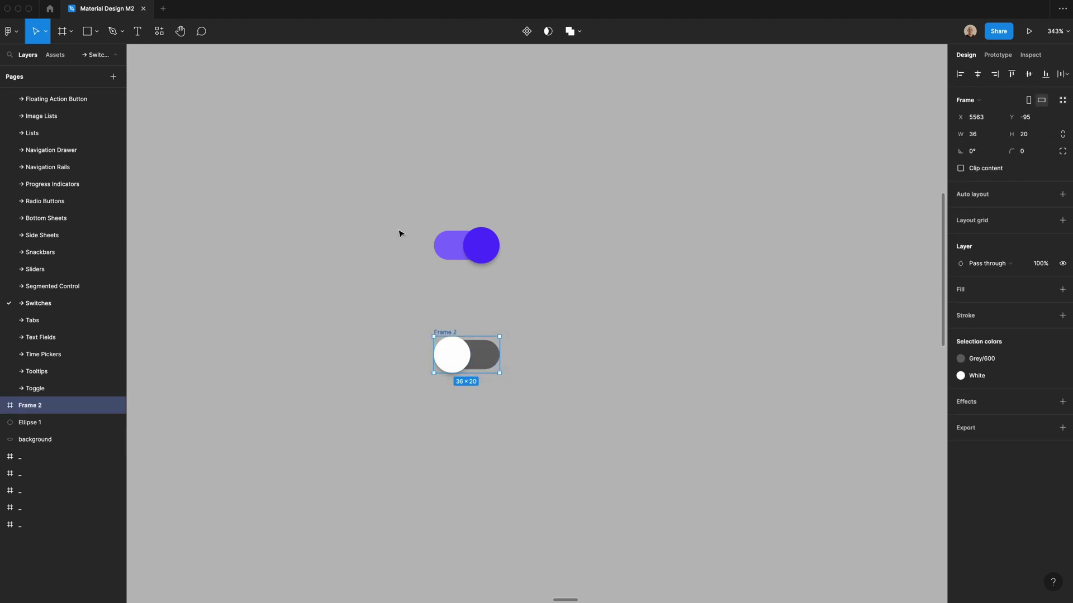
left_click_drag(391, 192, 501, 270)
key("ctrl+alt+g")
key("Escape")
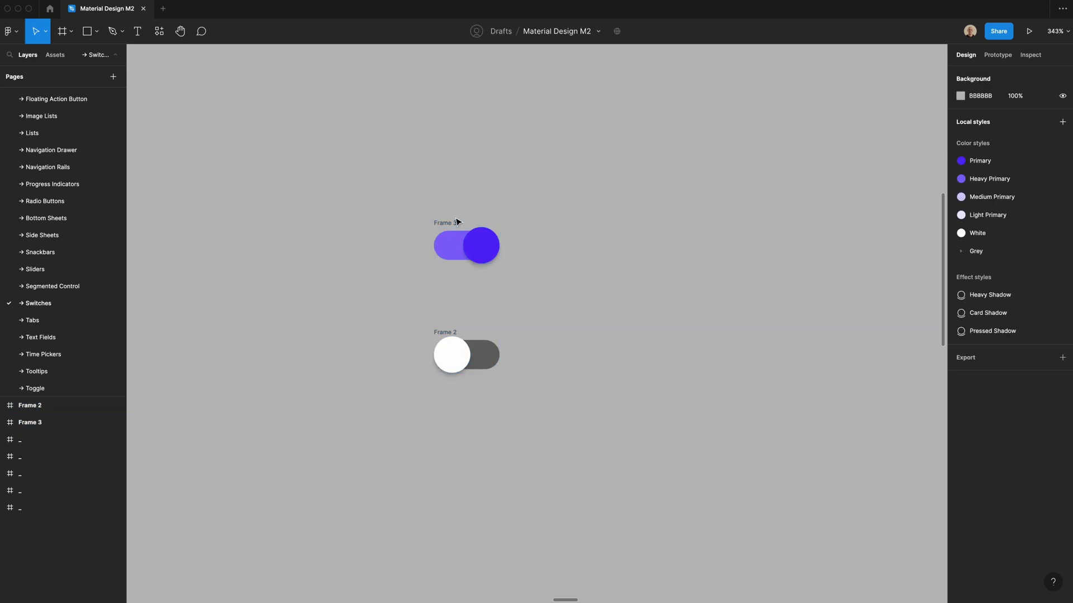
- Name the purple switch frame 'on' and the grey one 'off'
left_click(447, 223)
double_click(449, 222)
type("on")
key("Return")
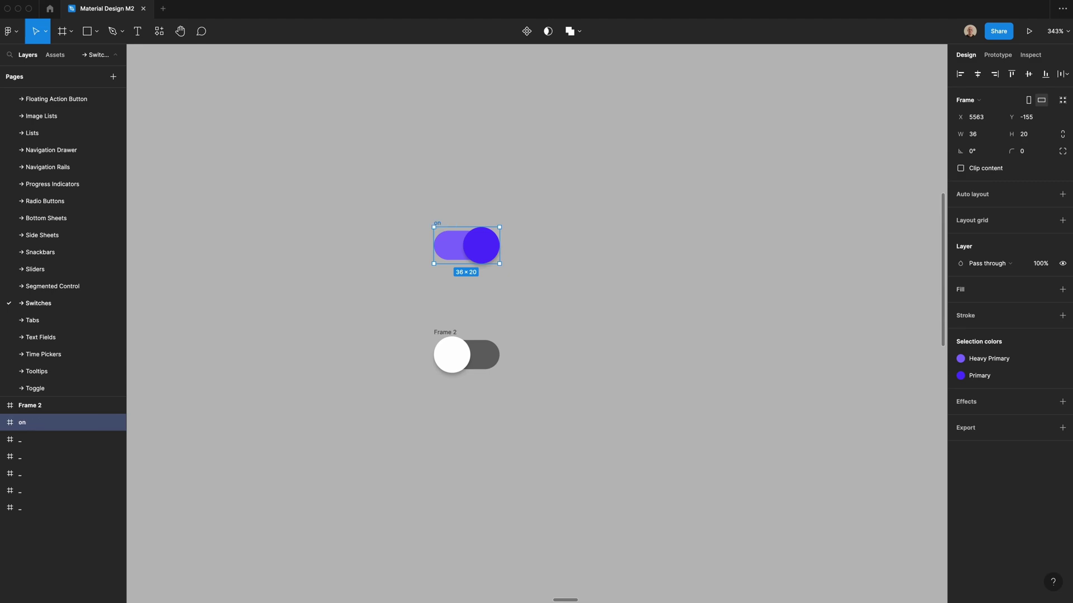
left_click(445, 332)
double_click(445, 332)
type("off")
key("Return")
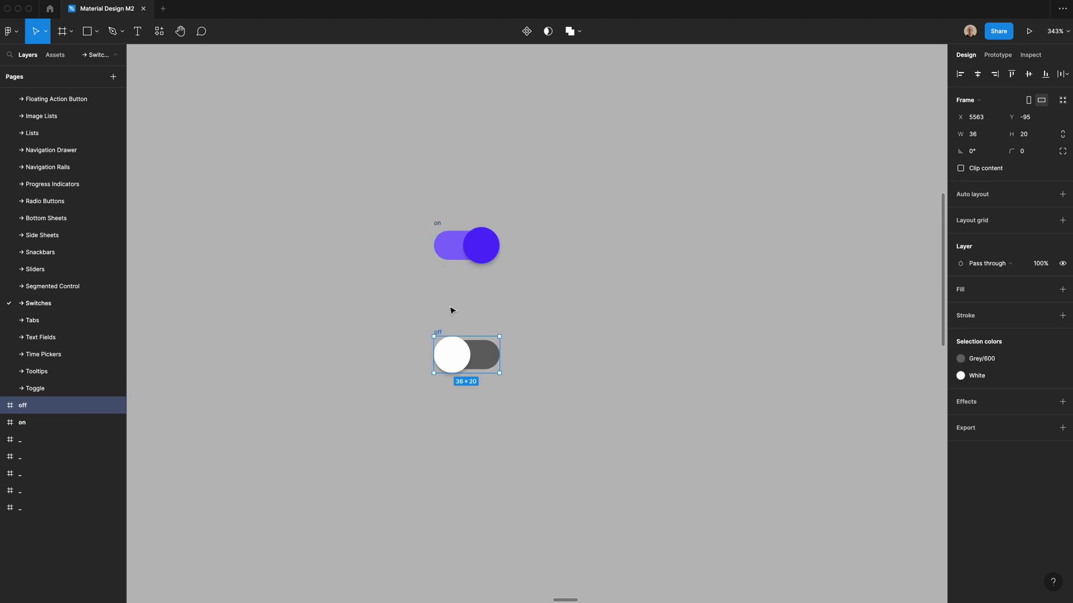
- Duplicate the on/off pair to the right
left_click(435, 155)
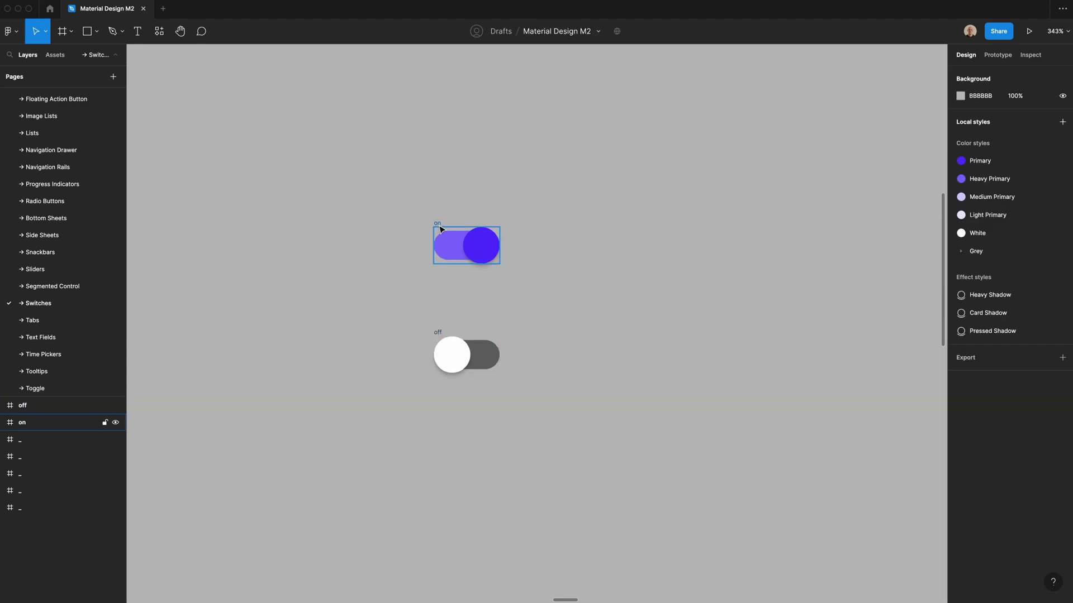
left_click_drag(413, 167, 534, 402)
left_click_drag(486, 327, 575, 322)
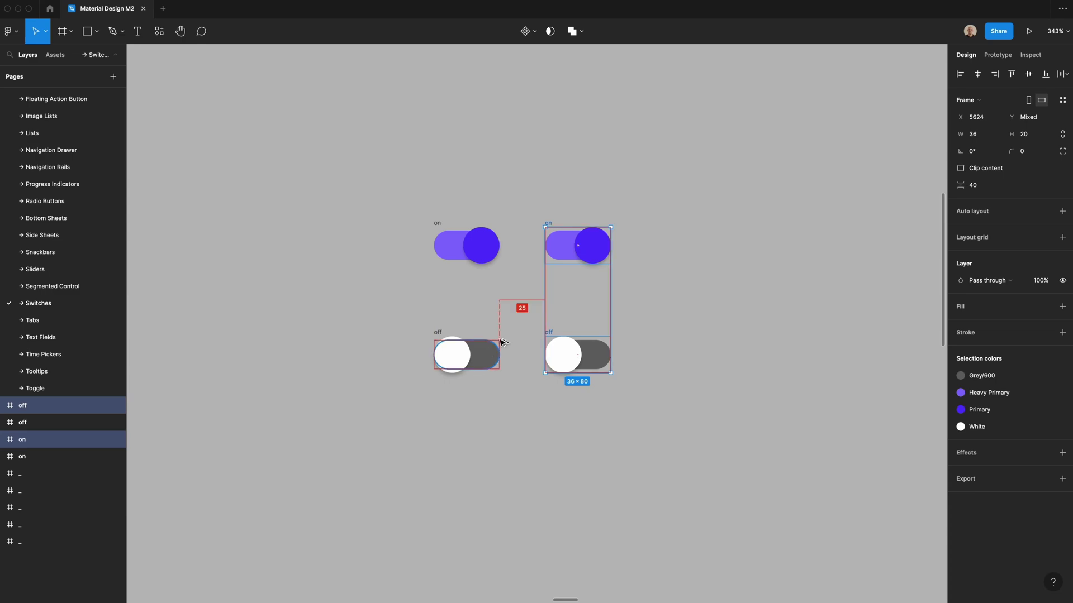
- Recolour the second on switch: Medium Primary track and Heavy Primary knob
left_click(501, 304)
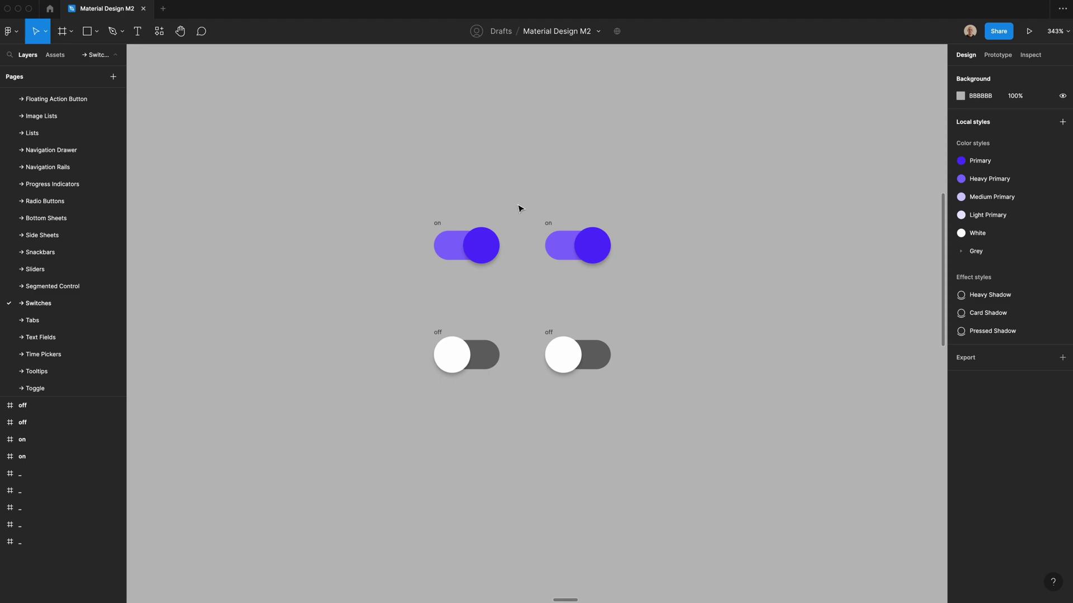
left_click(553, 241)
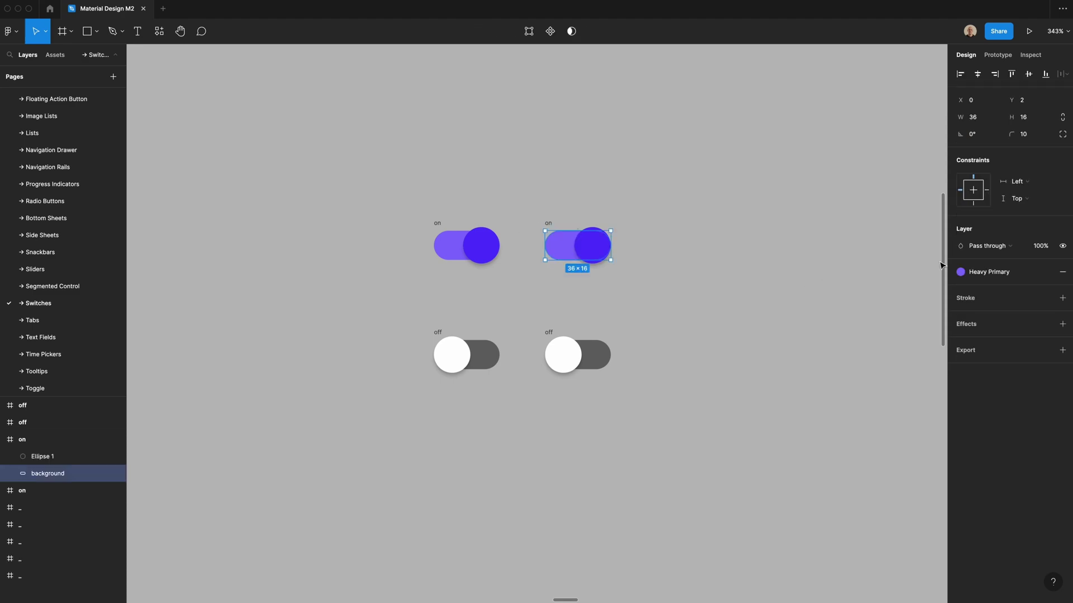
left_click(975, 272)
left_click(997, 370)
left_click(614, 271)
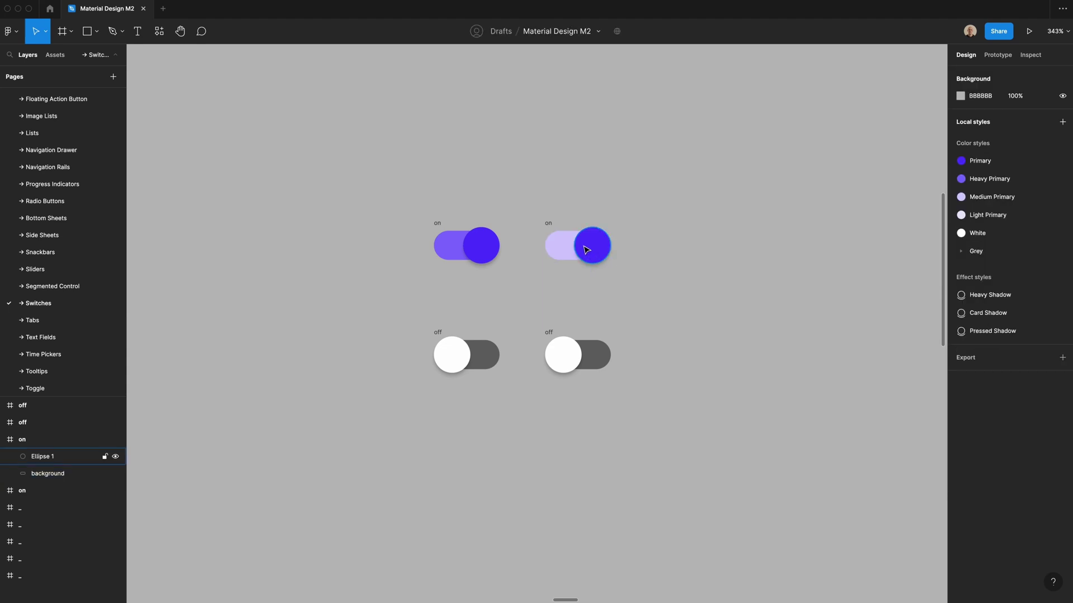
left_click(586, 250)
left_click(977, 271)
left_click(997, 353)
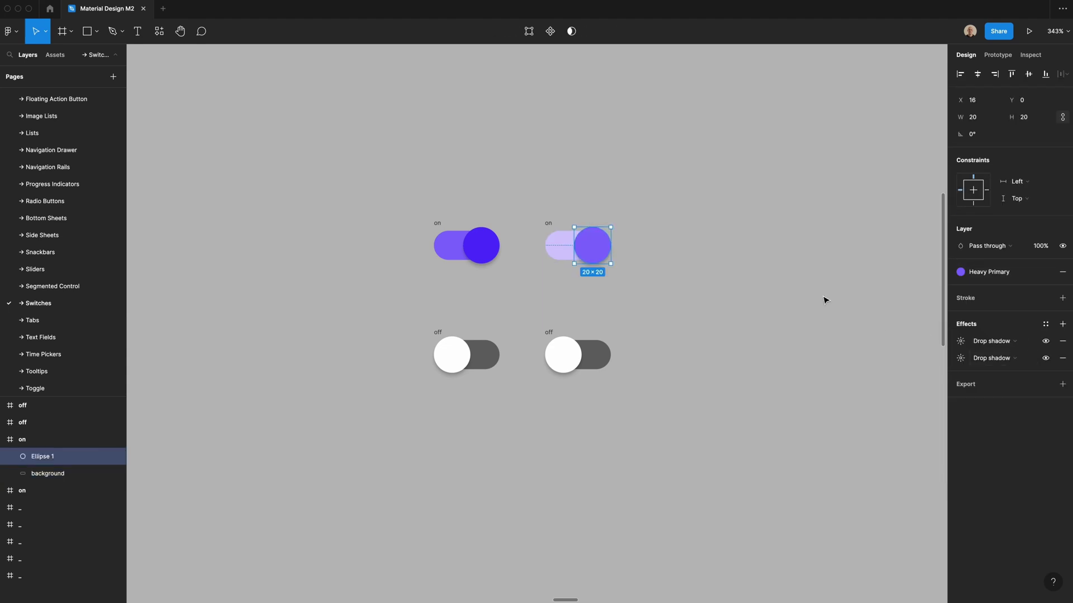
- Recolour the second off switch: light grey knob and Grey/300 track
left_click(826, 300)
left_click(573, 358)
left_click(976, 272)
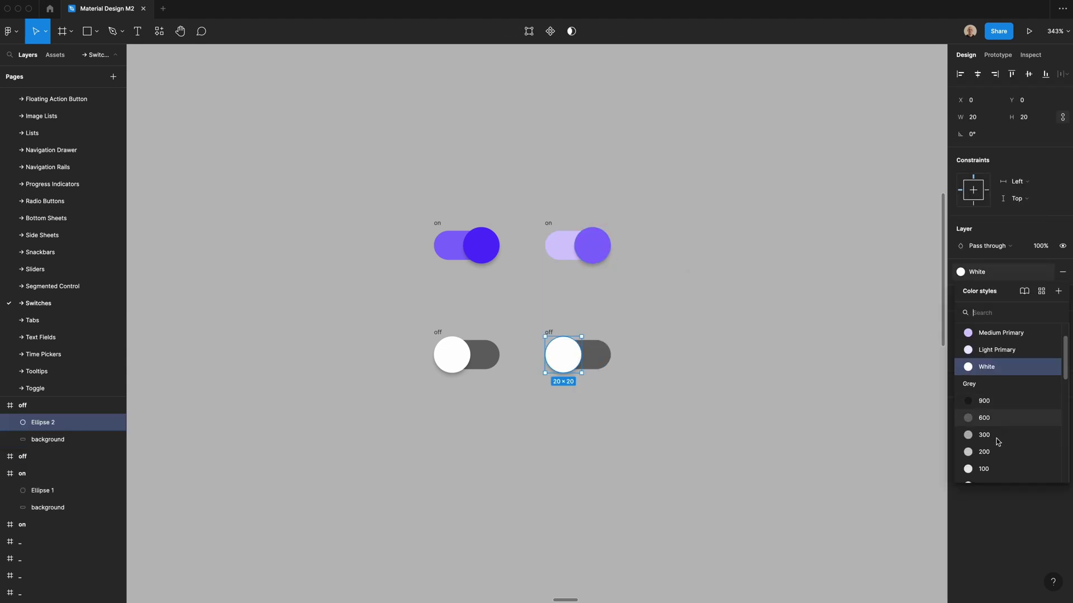
left_click(989, 469)
left_click(794, 400)
left_click(595, 349)
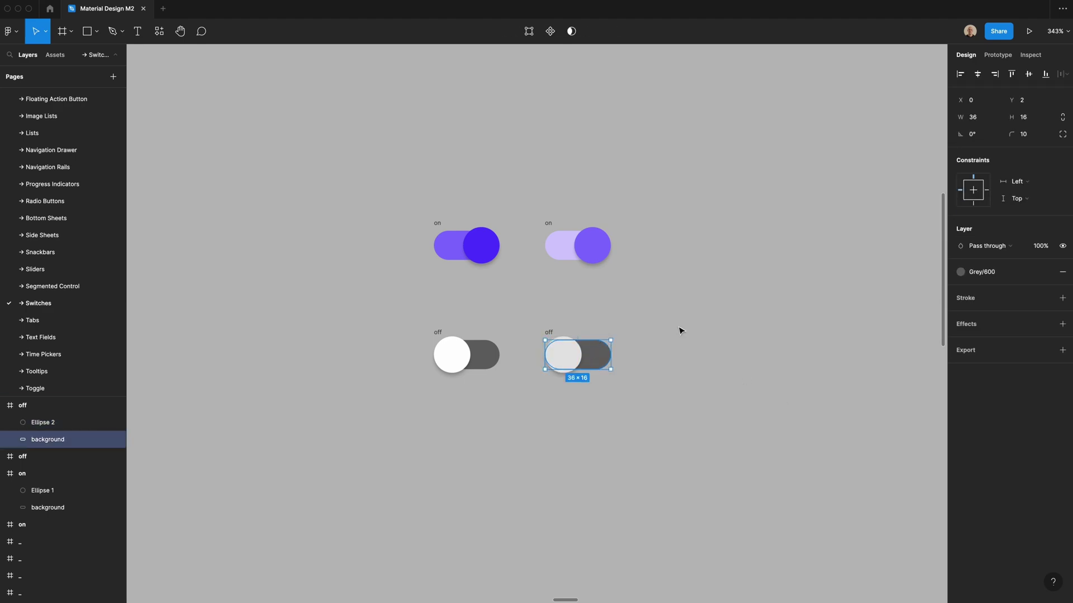
left_click(977, 272)
left_click(1002, 409)
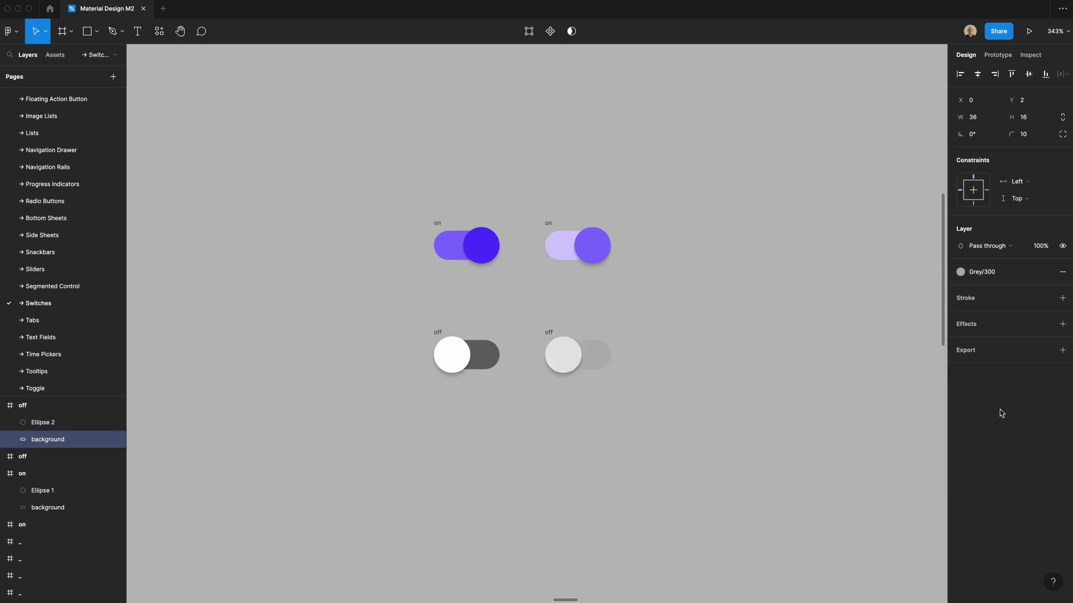
left_click(763, 319)
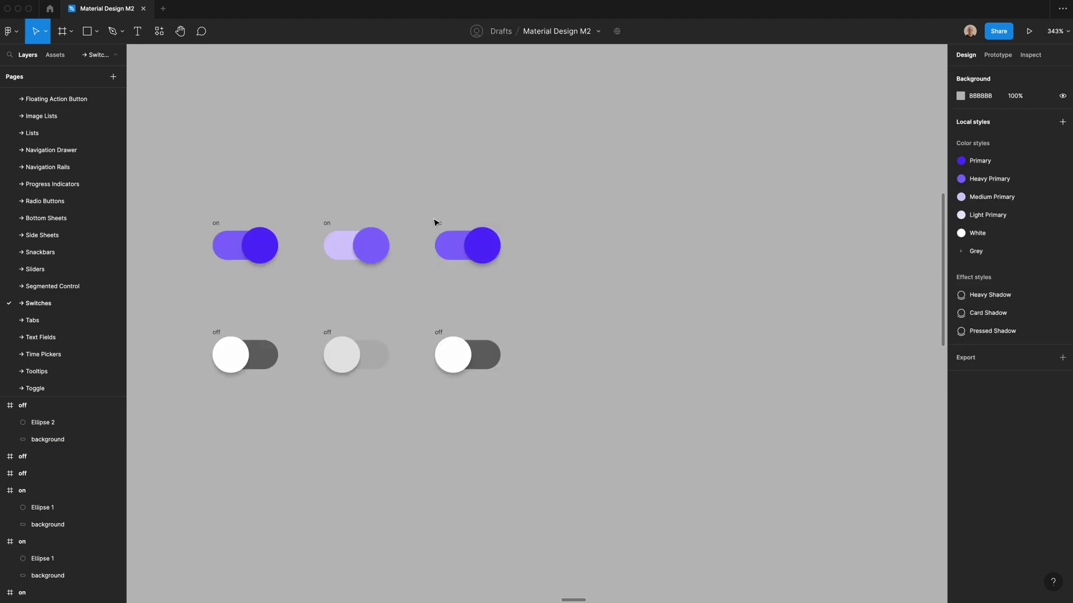
- Duplicate the third on/off switch column twice to the right
left_click_drag(416, 194, 585, 420)
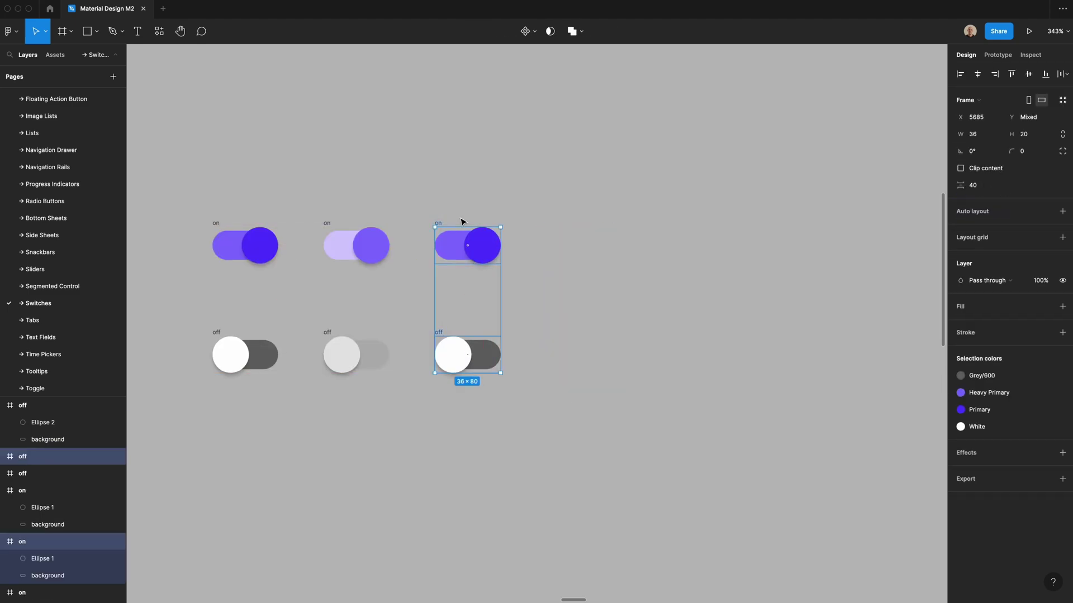
key("super+d")
key("super+d")
left_click(484, 179)
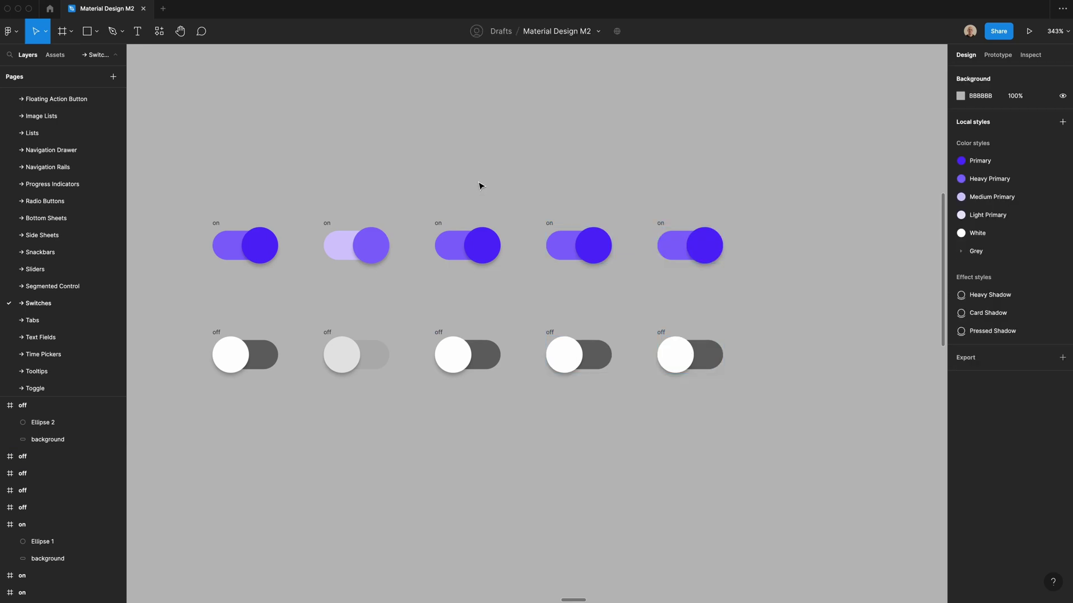
- Draw a 40×40 circle above the switches with Medium Primary fill at 50% opacity
key("o")
left_click_drag(501, 151, 535, 186)
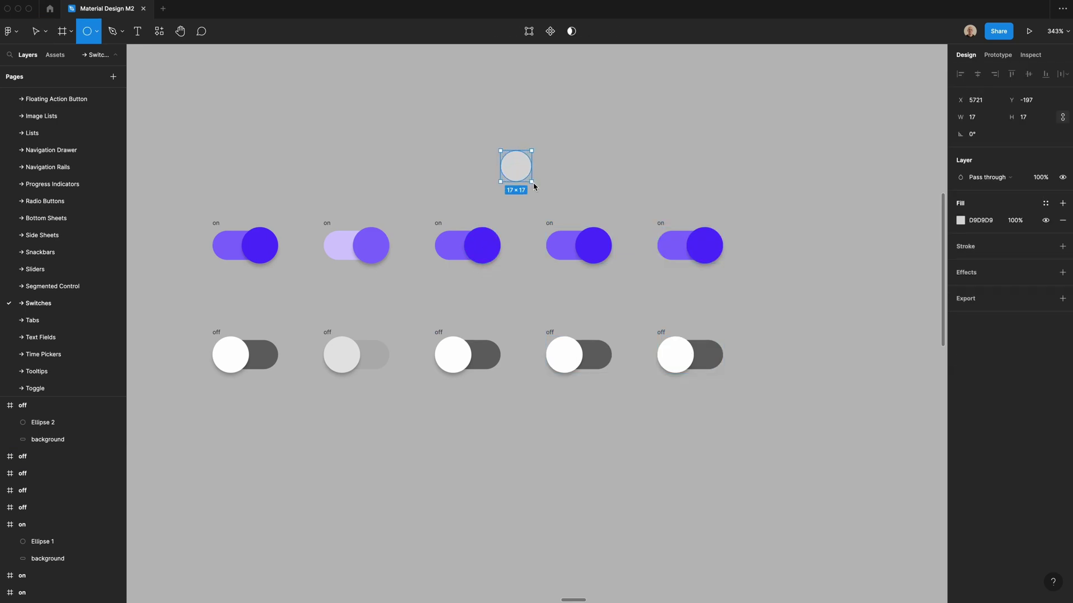
left_click(975, 117)
type("40")
key("Tab")
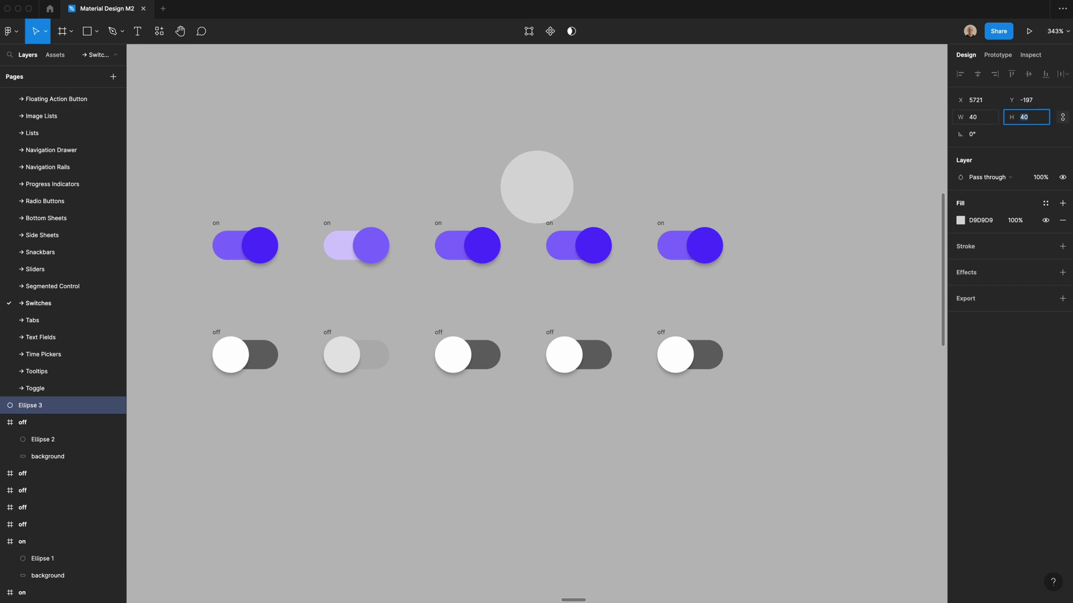
left_click(1045, 204)
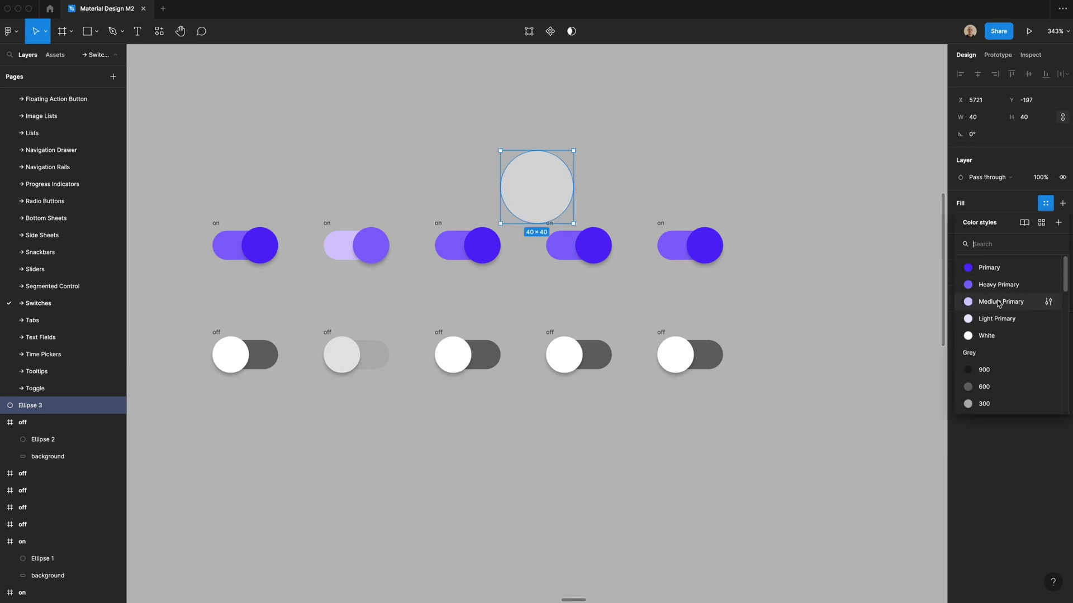
left_click(989, 302)
key("5")
left_click(752, 170)
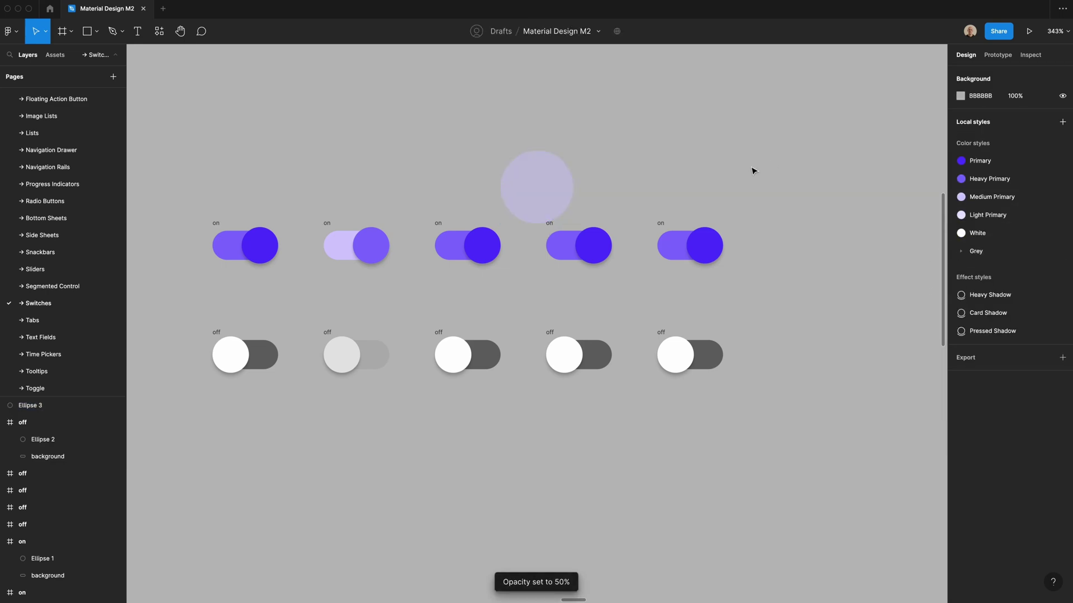
- Move the circle into the third on switch as a centred Primary halo behind the knob, at lower opacity
left_click(571, 188)
key("ctrl+x")
left_click(478, 247)
key("ctrl+v")
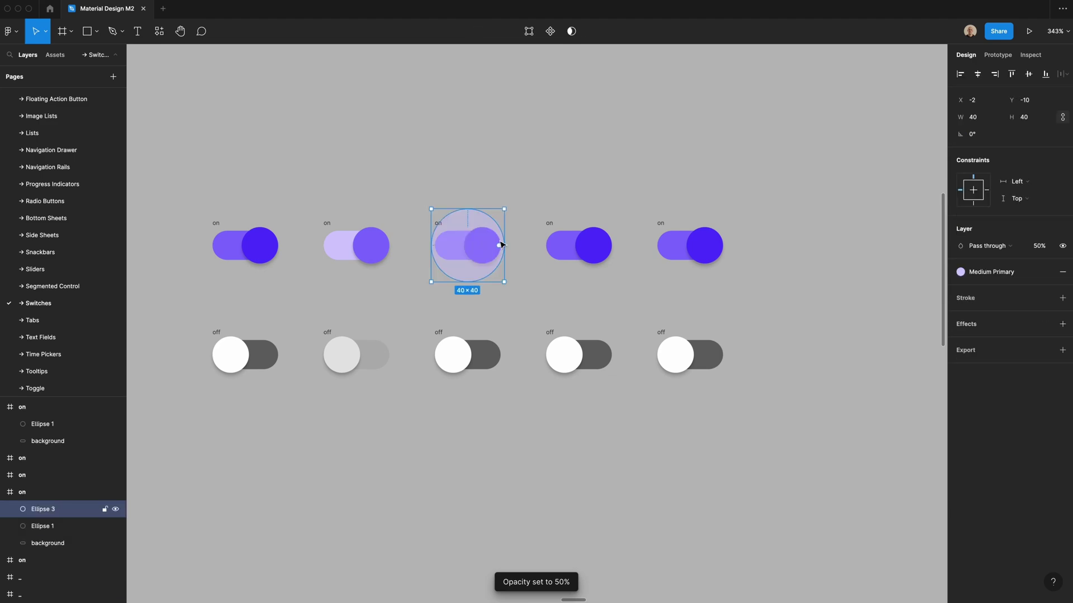
left_click(978, 75)
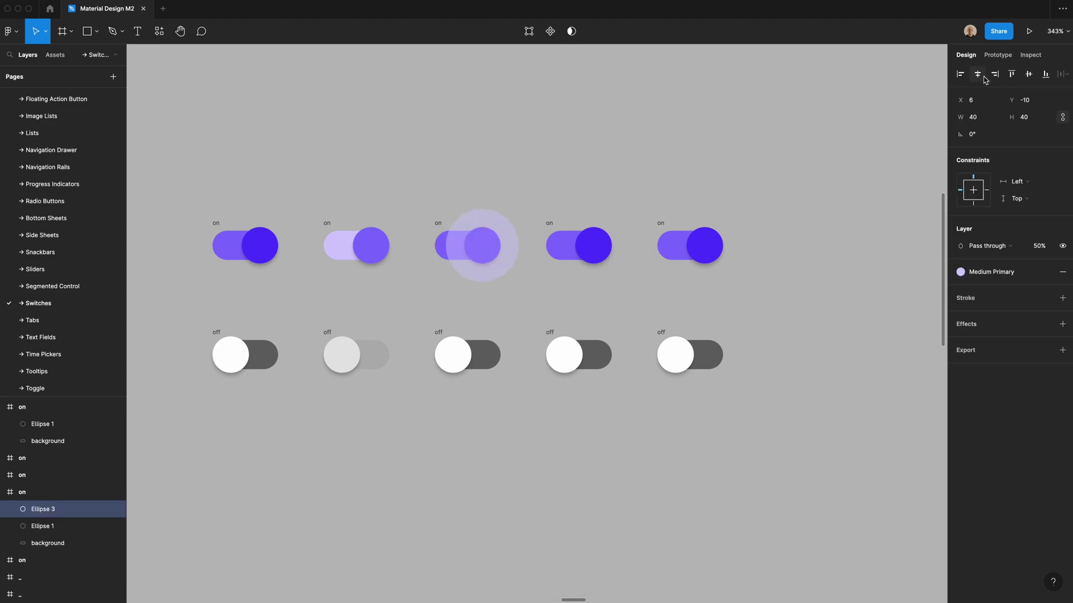
key("ctrl+bracketleft")
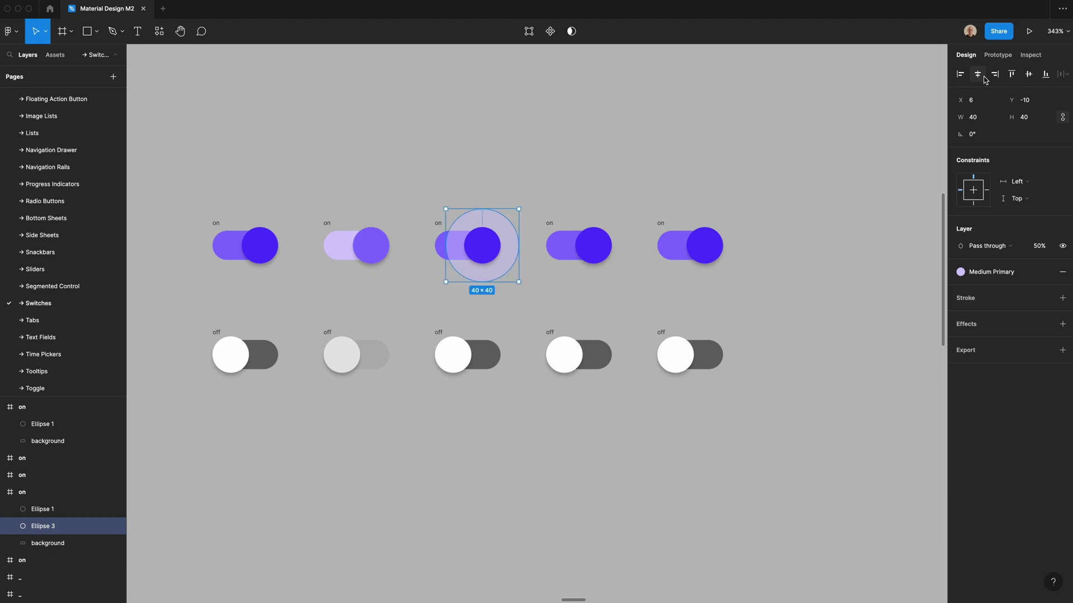
left_click(980, 272)
left_click(1000, 337)
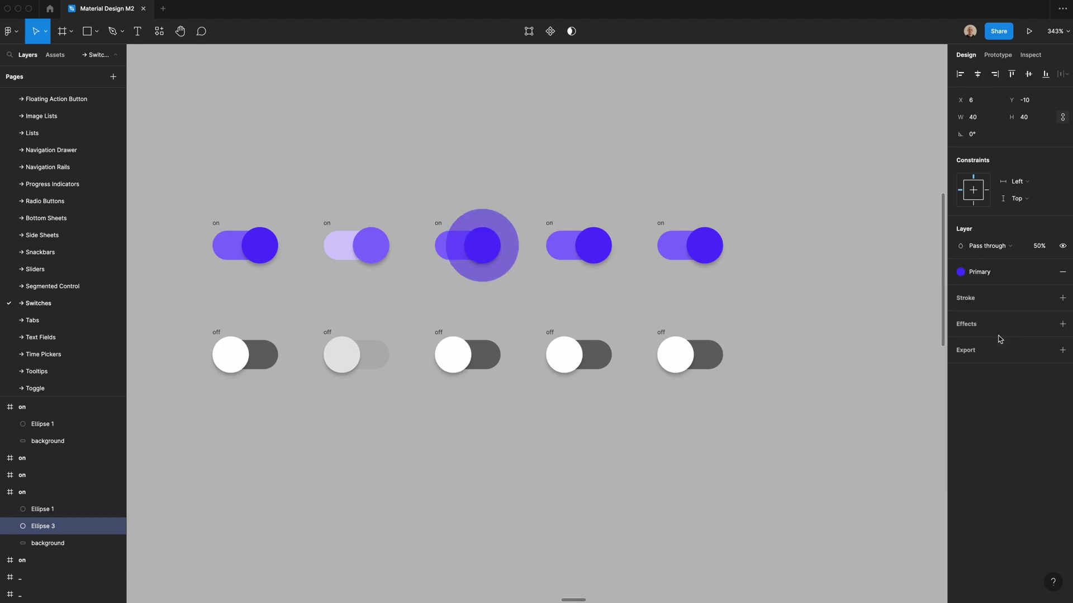
key("3")
left_click(835, 184)
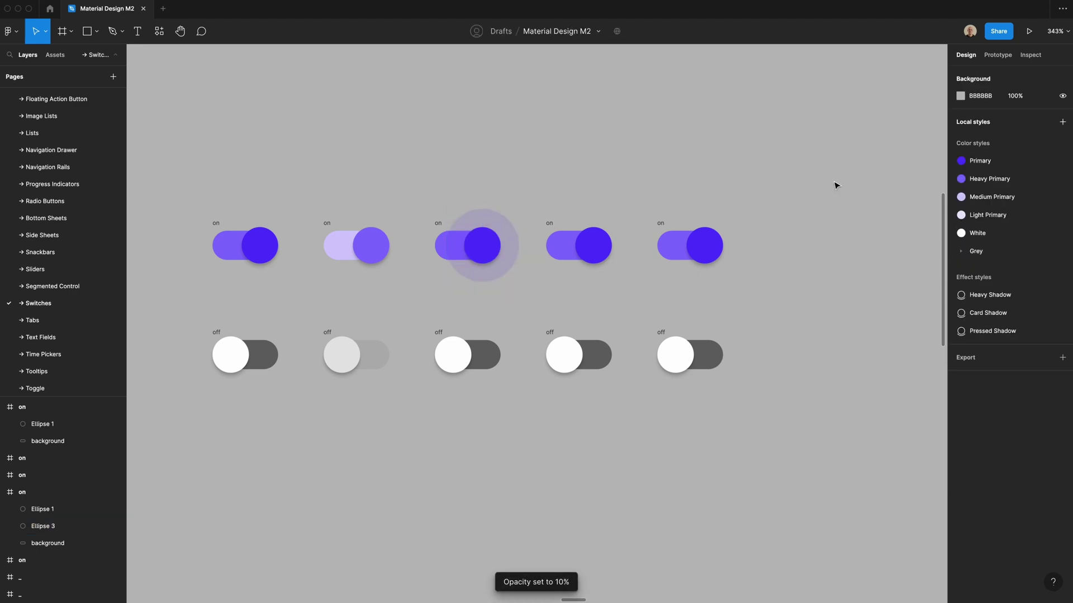
- Paste halos behind the knobs of the fourth and fifth on switches at 20% and 30% opacity
left_click(491, 220)
left_click(552, 223)
key("ctrl+v")
key("1")
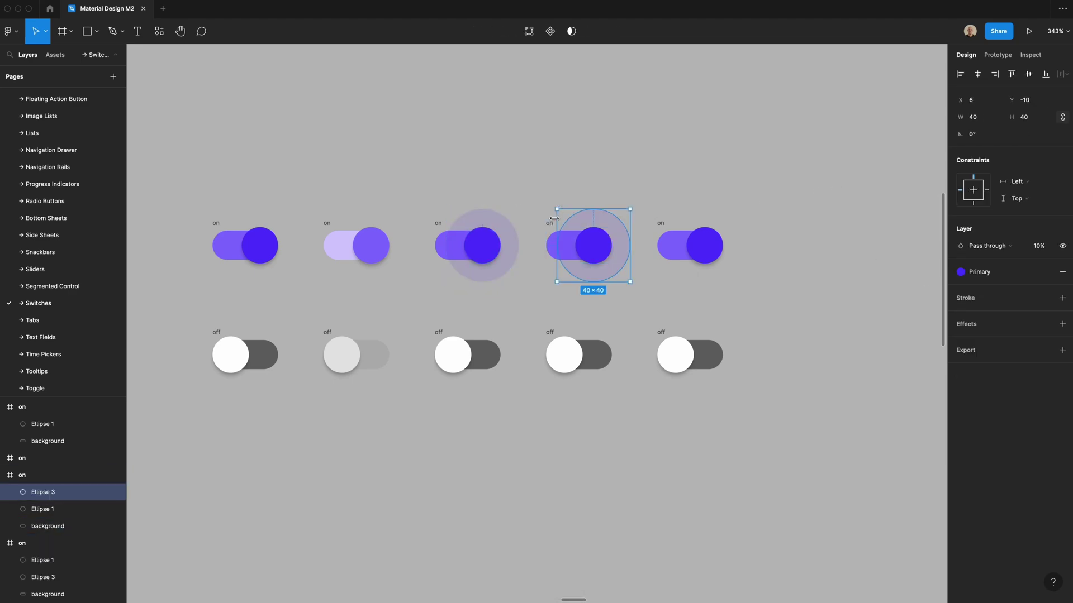
key("2")
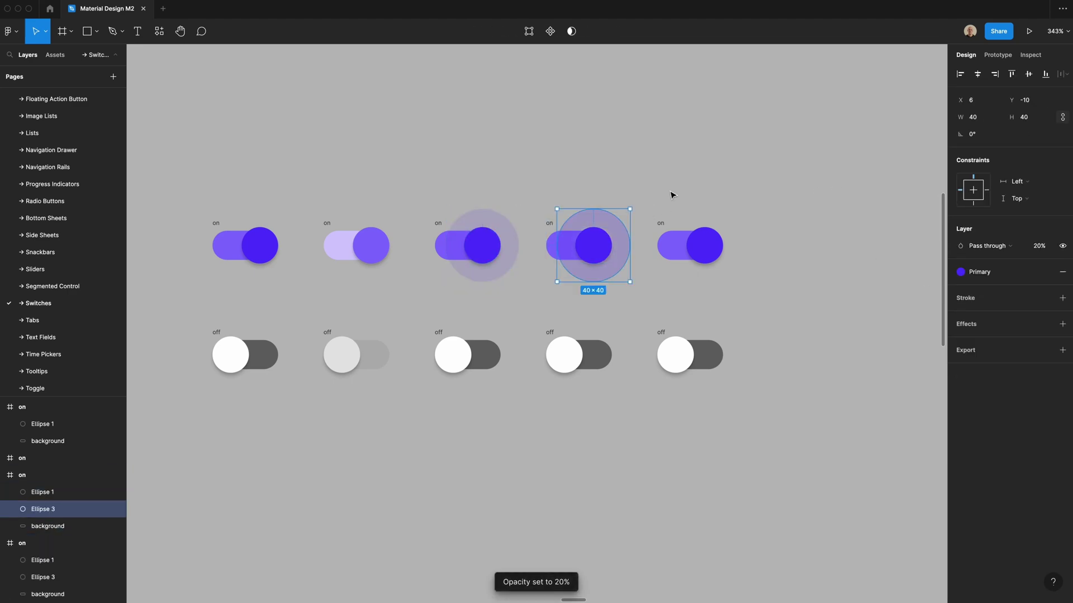
left_click(663, 222)
key("ctrl+v")
key("ctrl+bracketleft")
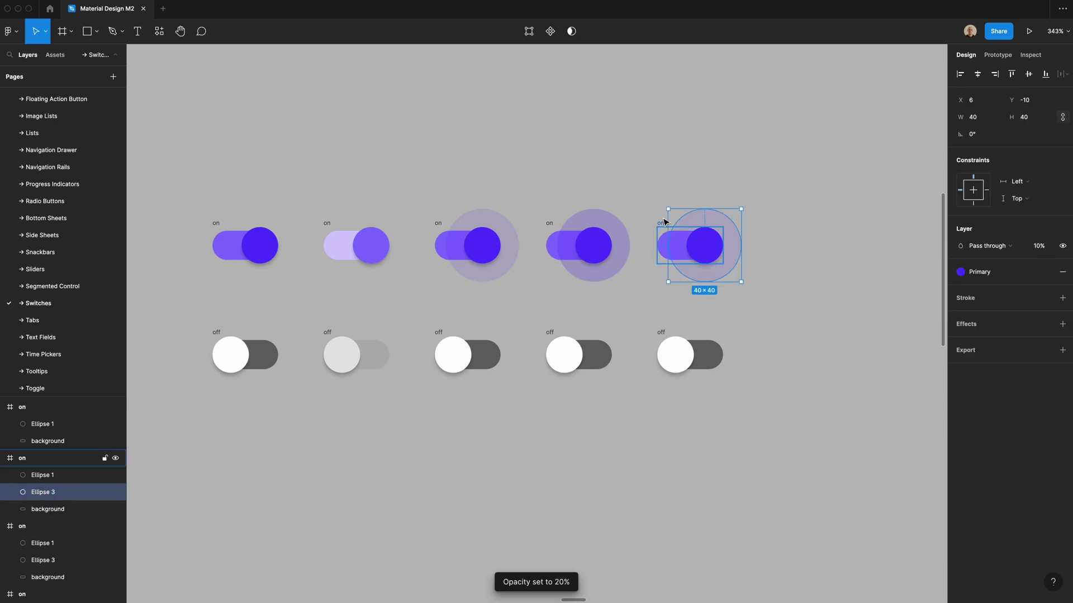
key("3")
left_click(636, 162)
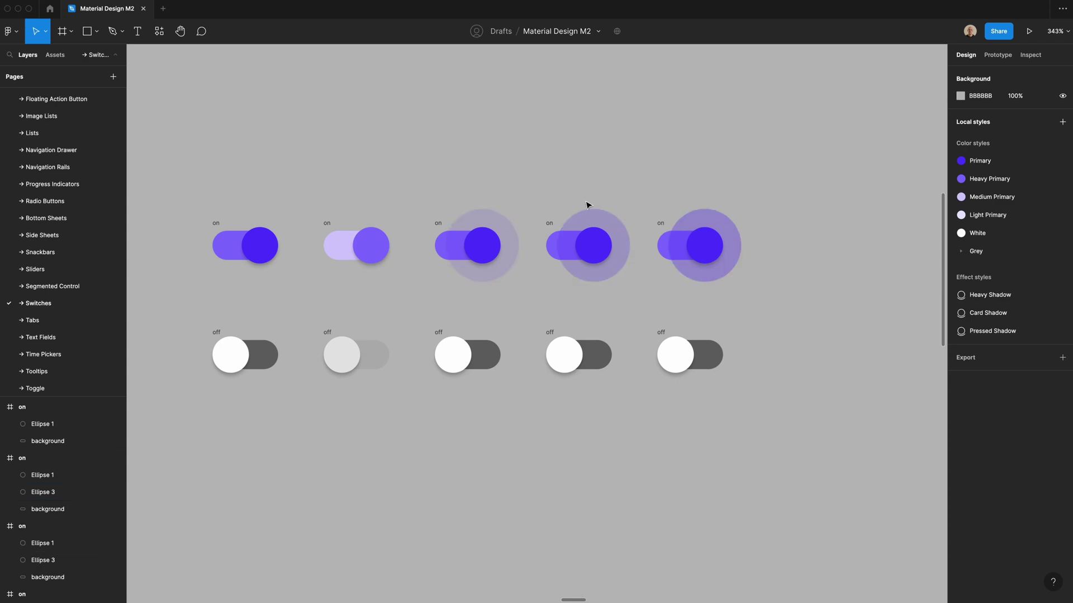
left_click(505, 221)
- Copy the halo into the third off switch behind its knob and make it Grey/900
key("ctrl+c")
left_click(441, 334)
key("ctrl+v")
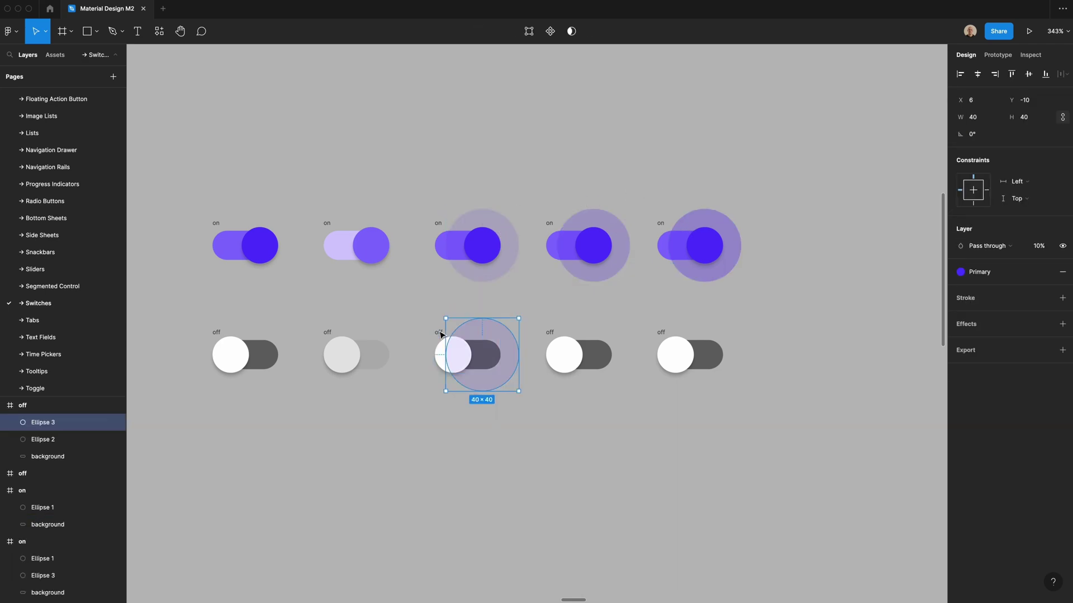
key("ctrl+[")
key("shift+Left")
key("shift+Left")
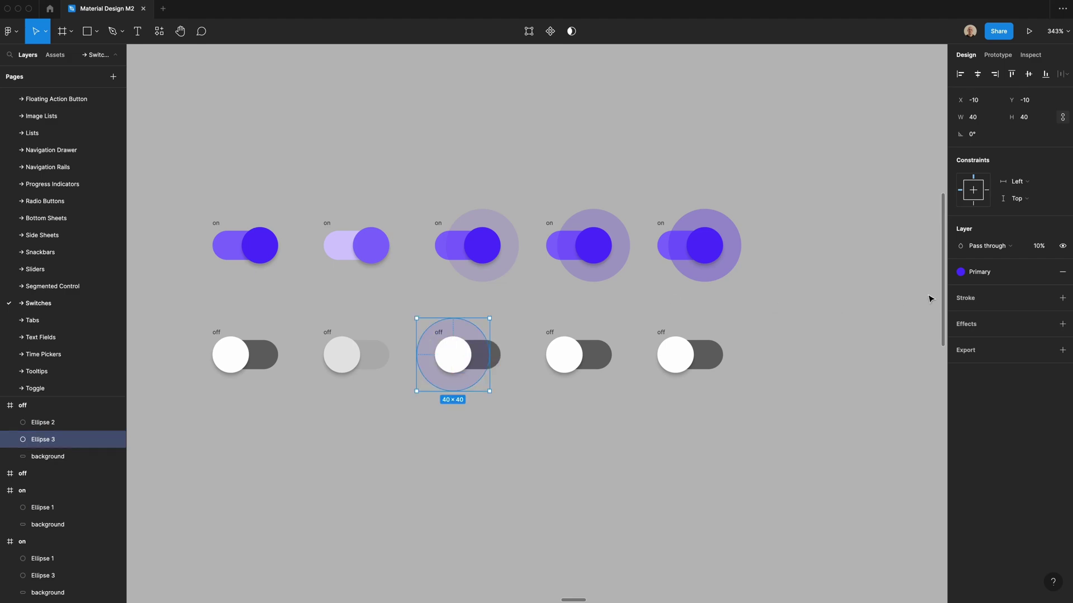
left_click(983, 273)
left_click(983, 439)
- Add grey halos behind the knobs of the fourth and fifth off switches with increasing opacity
left_click(549, 333)
key("ctrl+v")
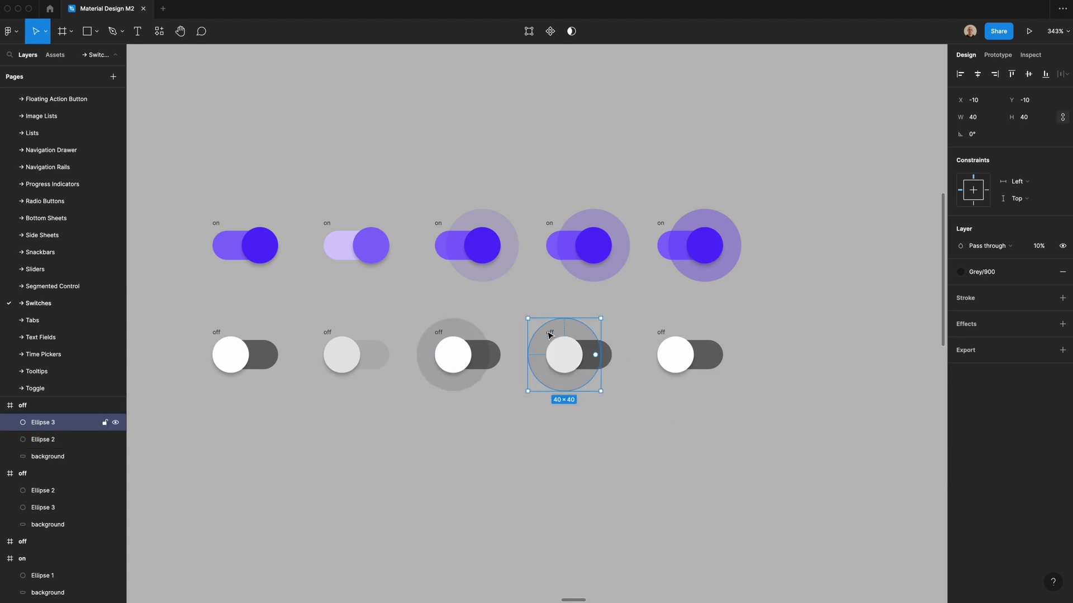
key("ctrl+bracketleft")
key("3")
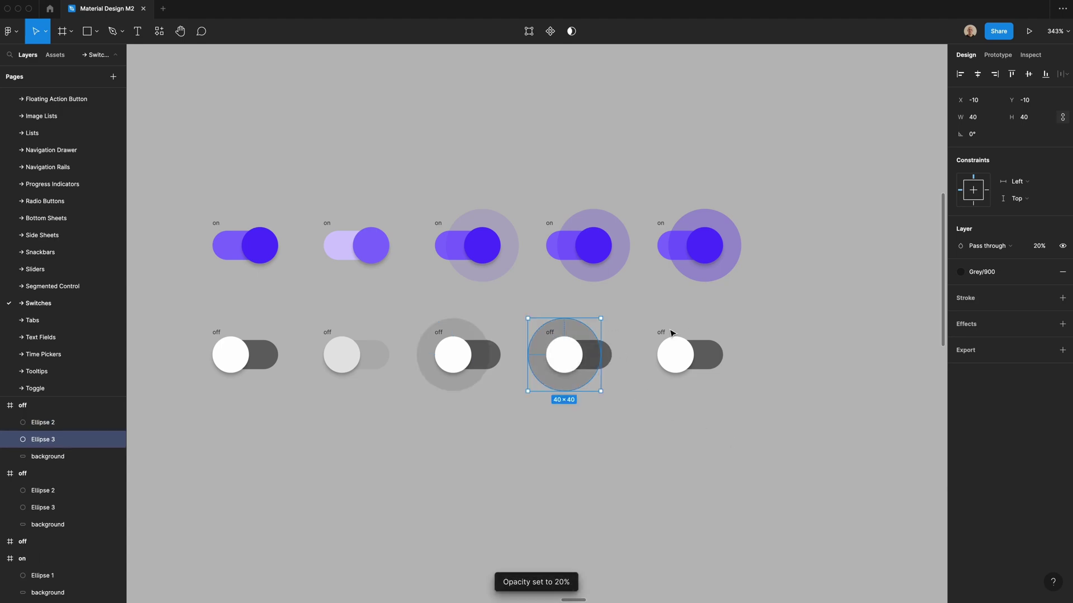
key("ctrl+c")
left_click(671, 334)
key("ctrl+v")
key("ctrl+bracketleft")
key("ctrl+alt+a")
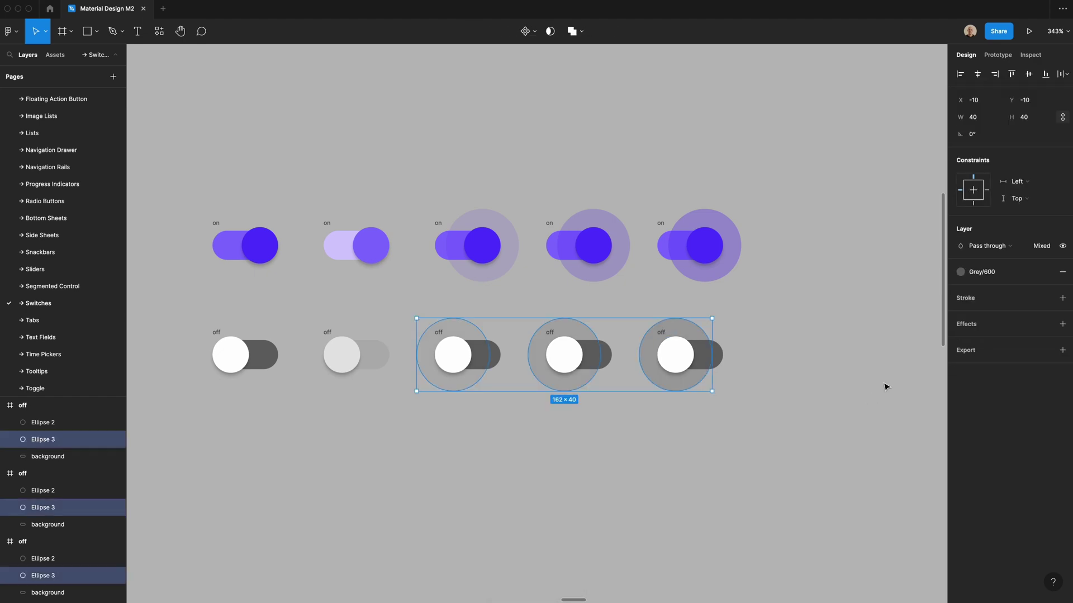
left_click(861, 381)
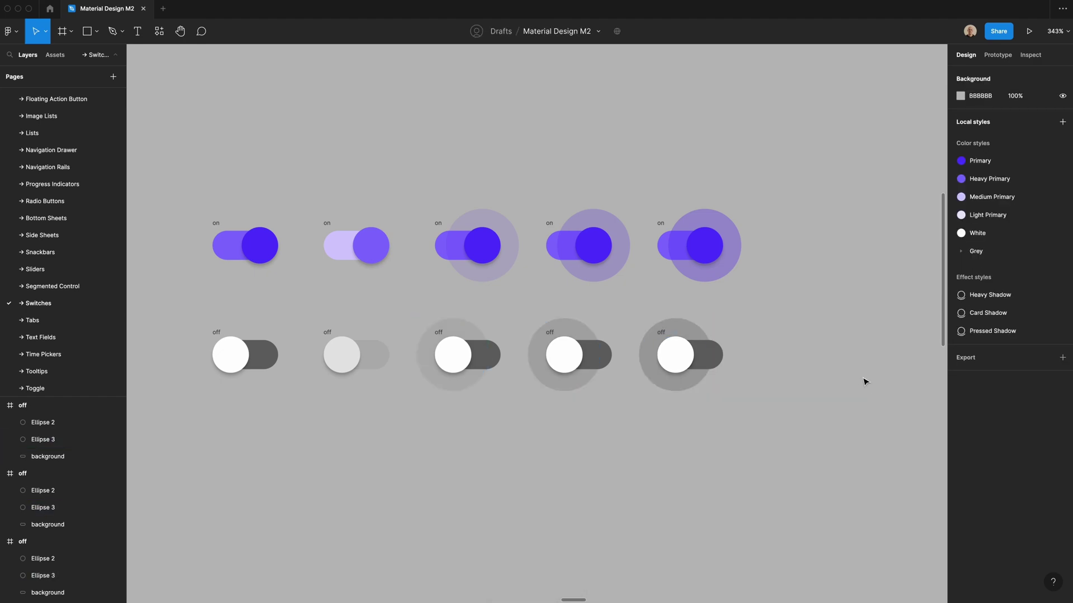
- Nudge the fourth and fifth switch columns further right
left_click(744, 363)
left_click_drag(520, 179, 825, 492)
key("shift+Right")
left_click(420, 167)
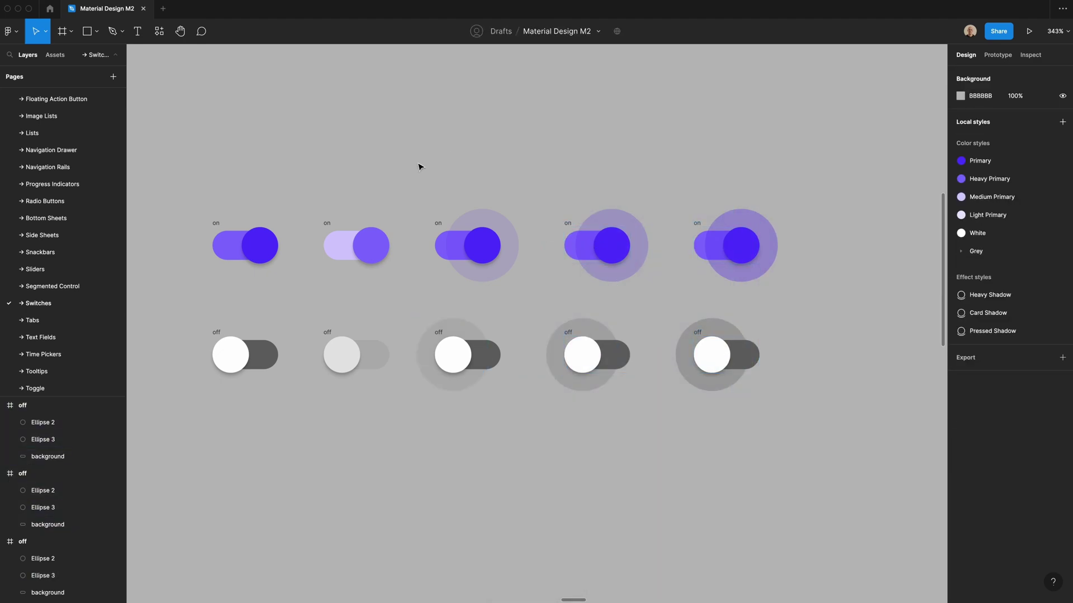
- Rename the top-row switch frames enabled, disabled, hover, focused and pressed, left to right
left_click(216, 222)
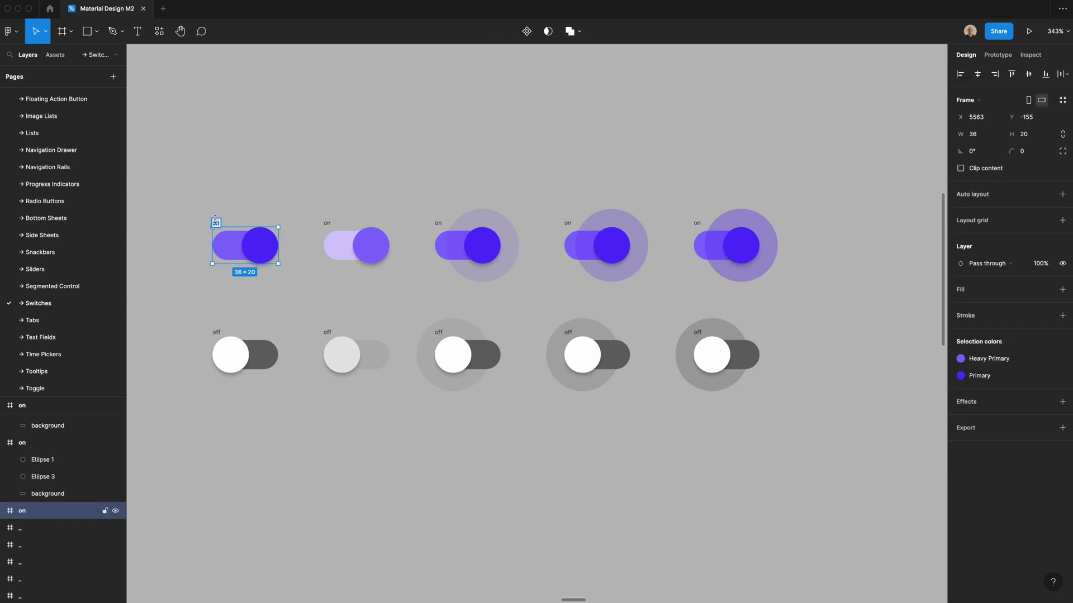
type("enabled")
left_click(327, 222)
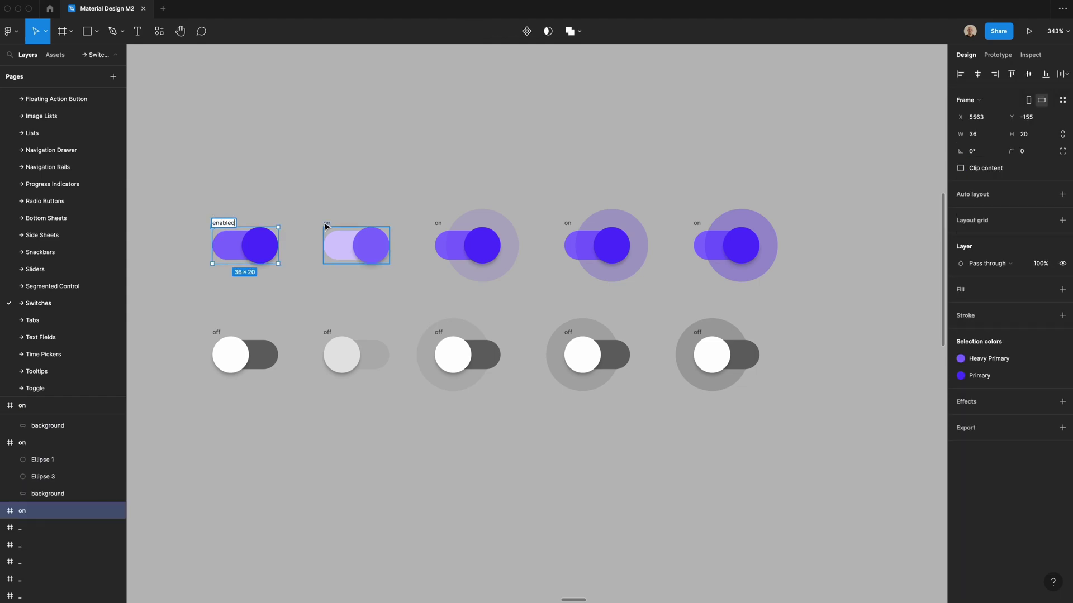
type("disabled")
double_click(438, 223)
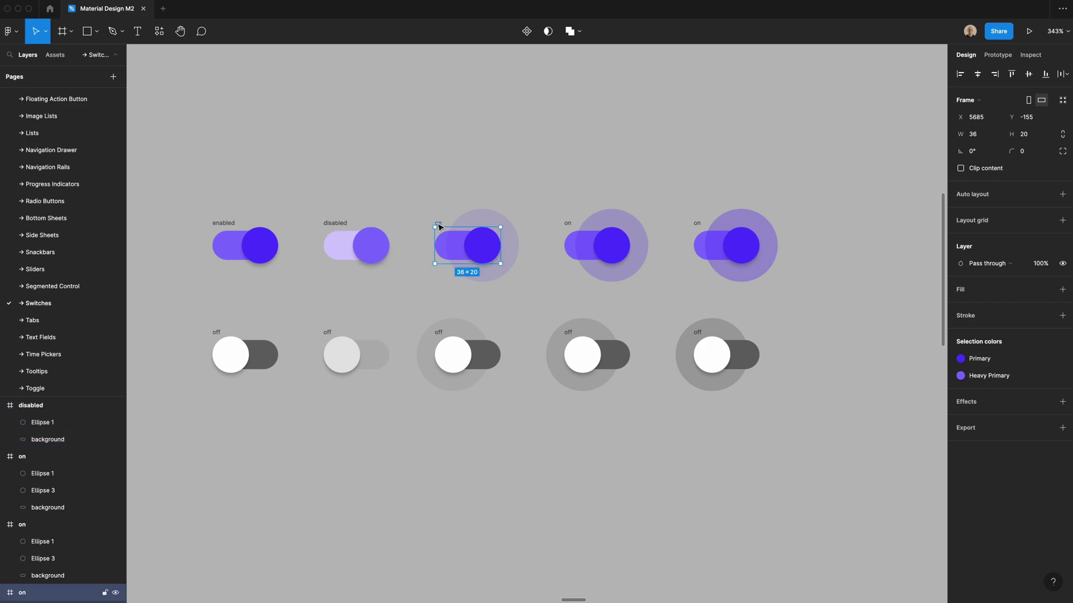
type("hover")
double_click(567, 223)
type("focus")
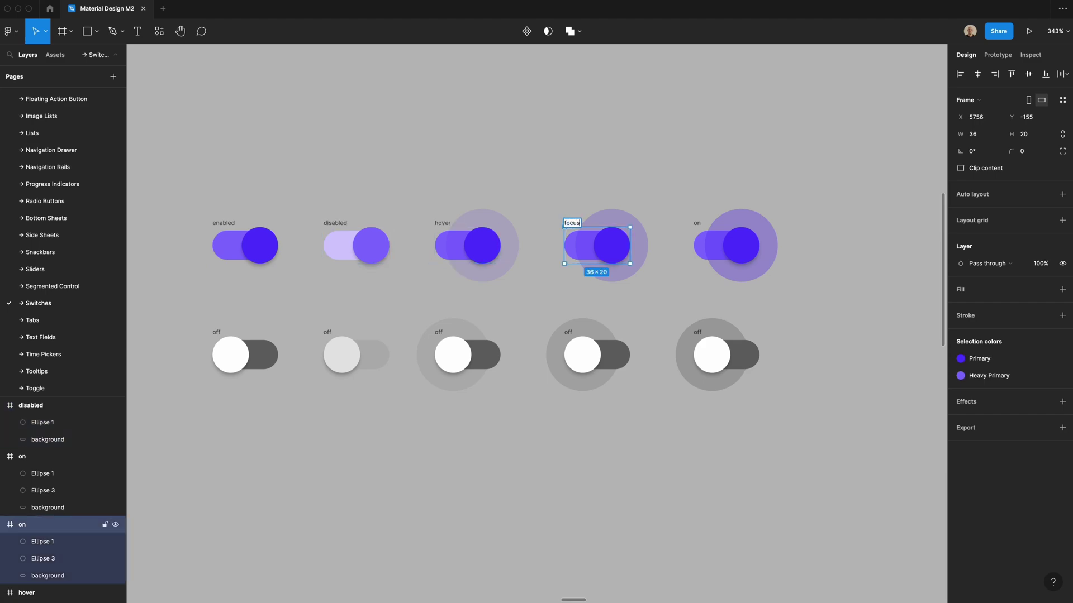
type("ed")
double_click(697, 223)
type("pressed")
key("Return")
key("Escape")
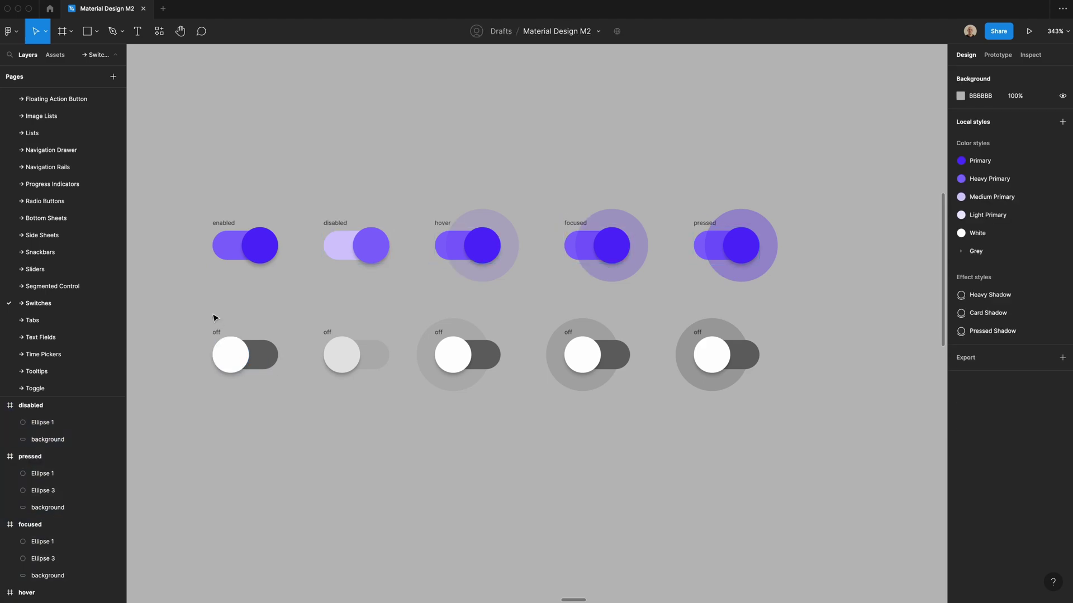
- Rename the bottom-row frames to match: enabled, disabled, hover, focused, pressed
left_click(222, 221)
left_click(218, 331)
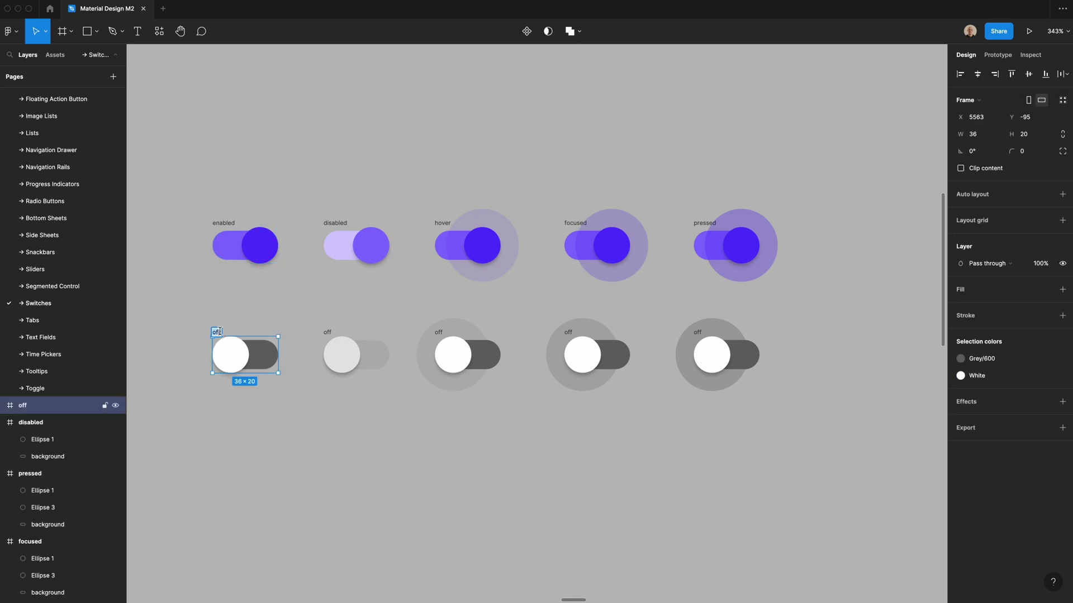
key("super+r")
type("enabled")
key("Tab")
type("disabled")
key("Tab")
type("hover")
key("Return")
left_click(569, 223)
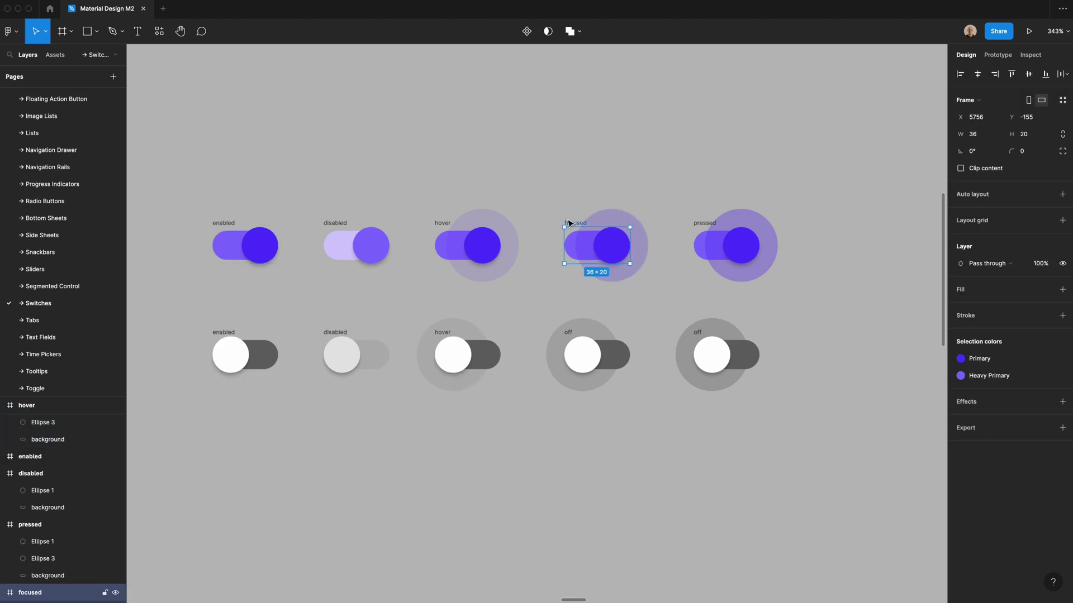
left_click(568, 340)
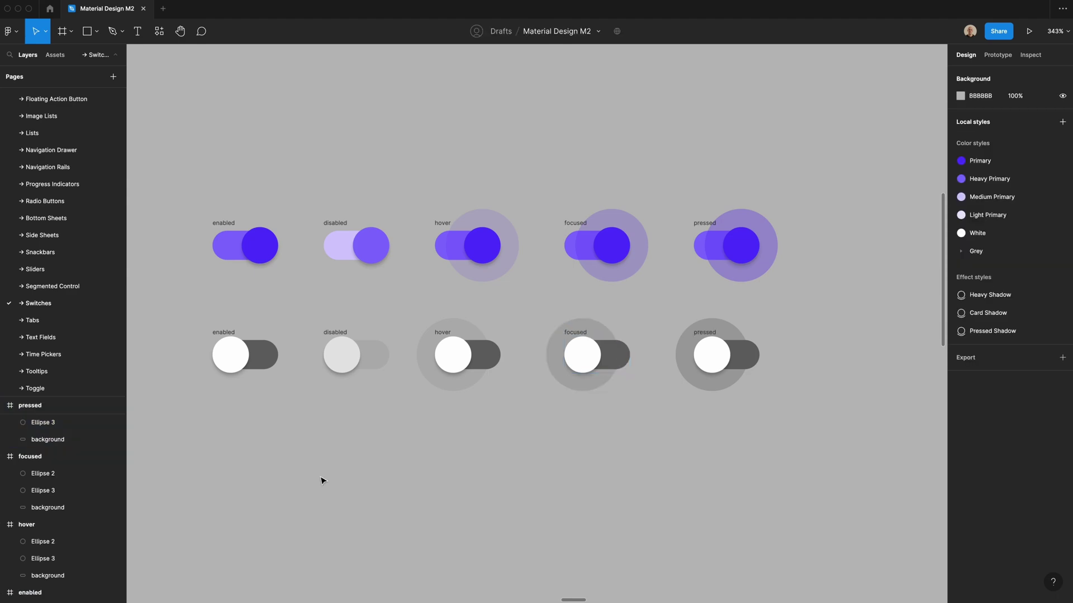
- Combine all ten switch frames into a component set named 'switch'
left_click_drag(201, 172, 863, 451)
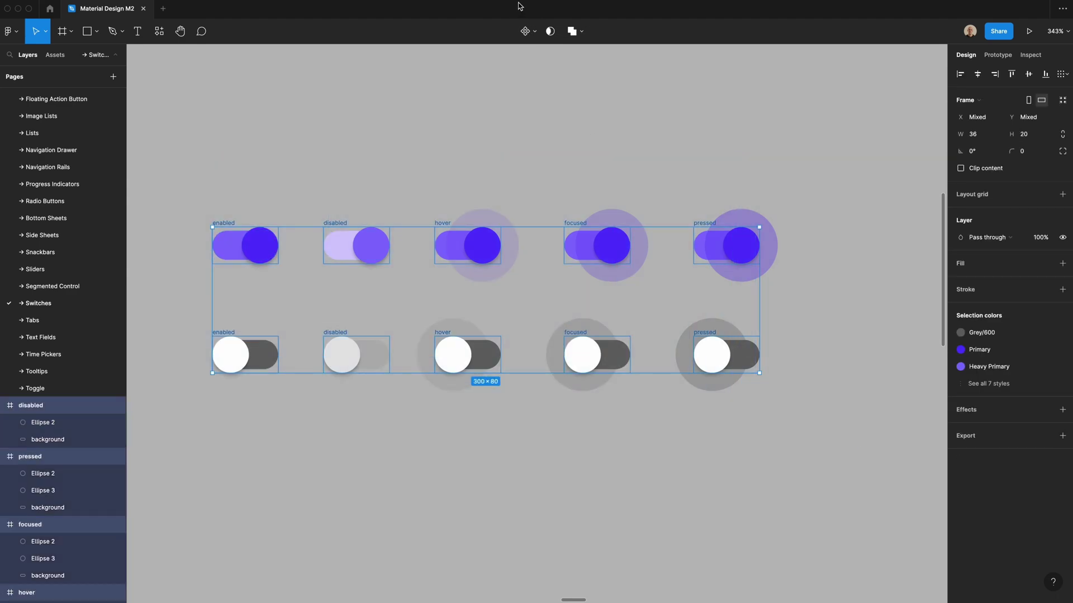
left_click(538, 31)
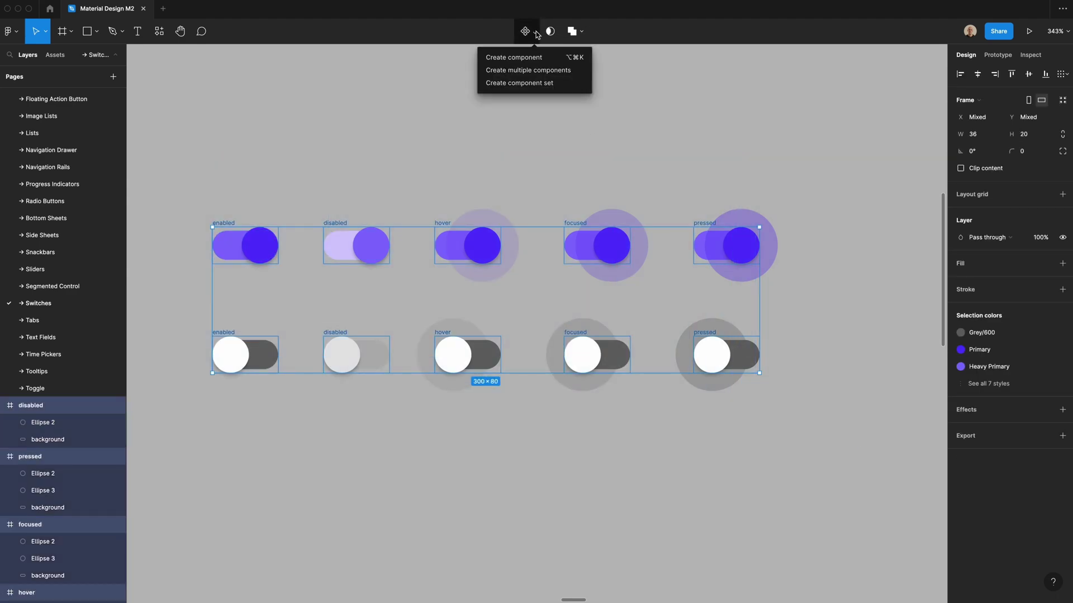
left_click(527, 86)
double_click(984, 178)
type("switch")
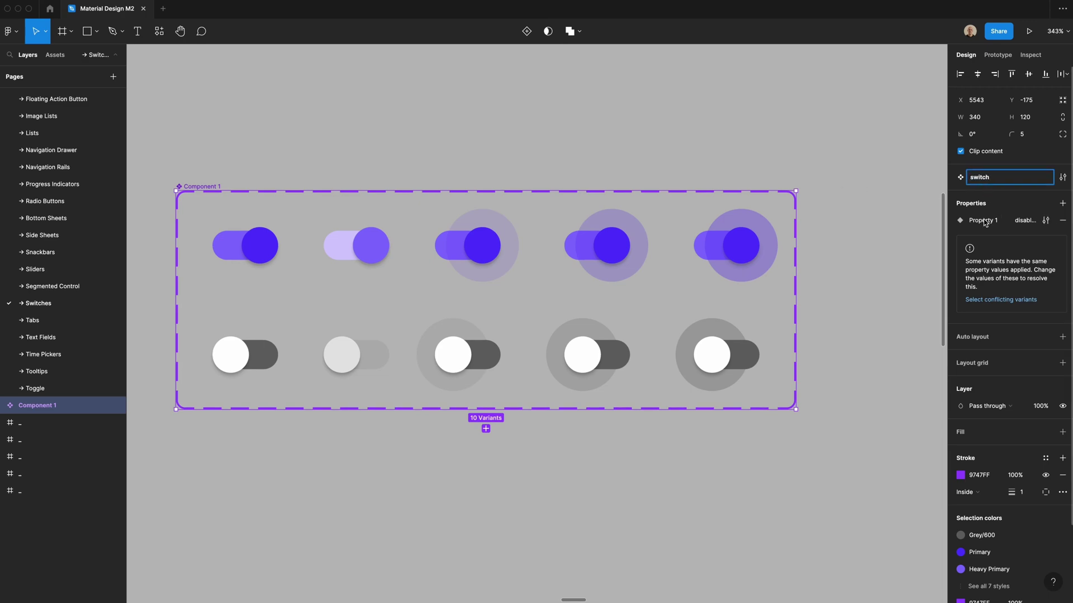
- Rename the Property 1 variant property to 'state'
double_click(983, 220)
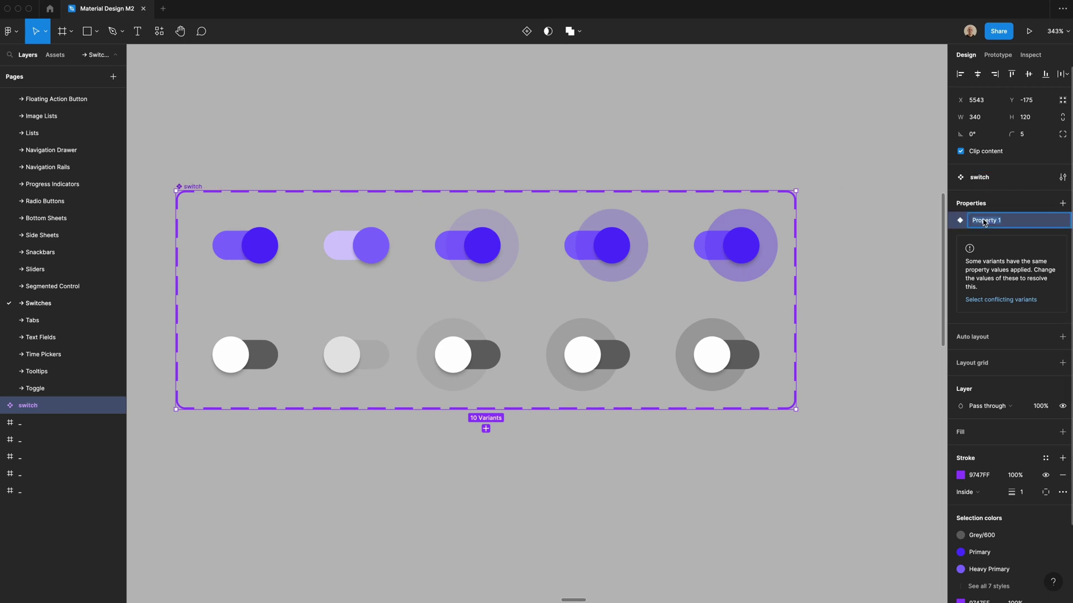
type("state")
key("Return")
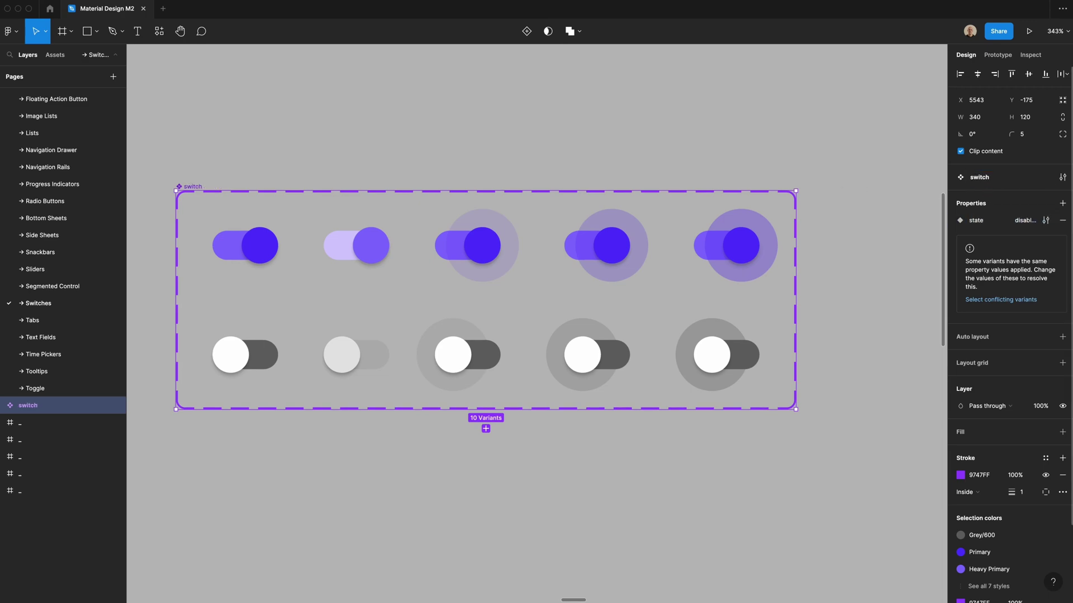
- Add a new variant property 'on' with the value true
left_click(1063, 203)
left_click(1013, 238)
type("on")
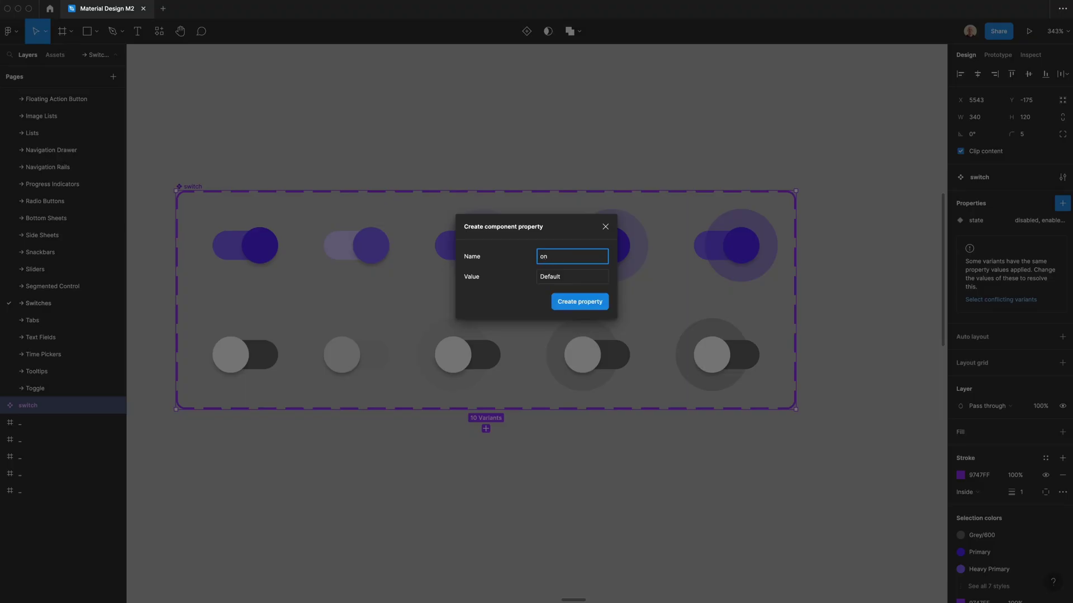
key("Tab")
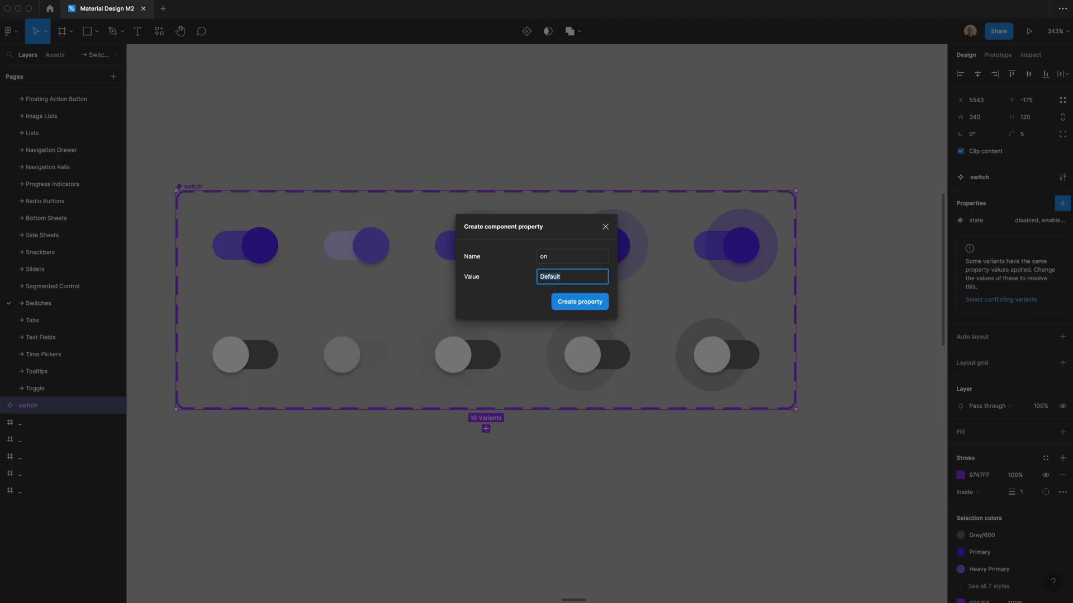
type("true")
key("Return")
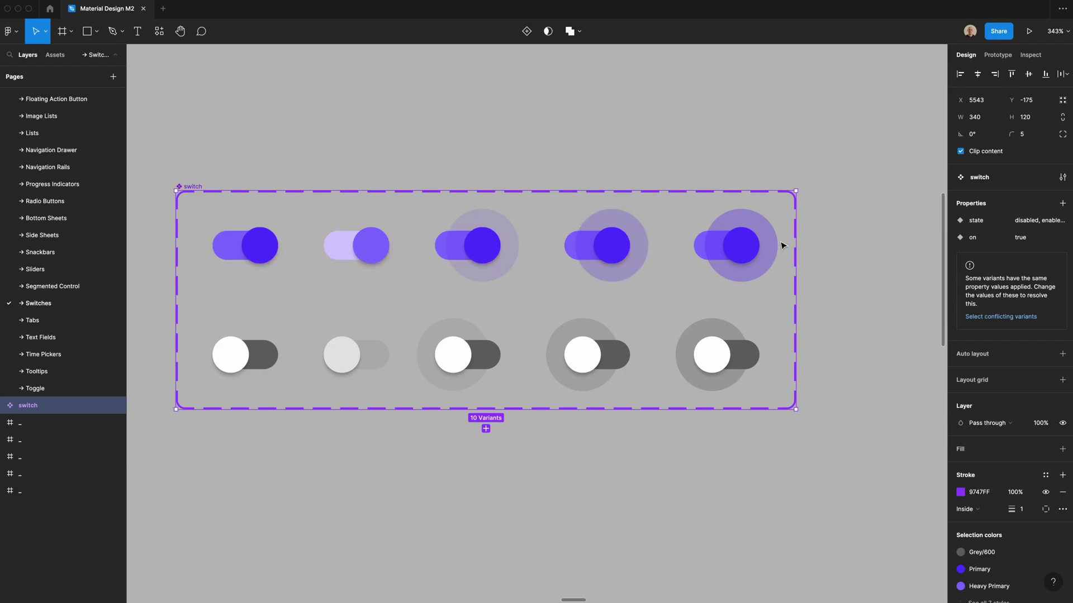
- Set the on property to false for the bottom-row switch variants
left_click_drag(218, 490, 765, 372)
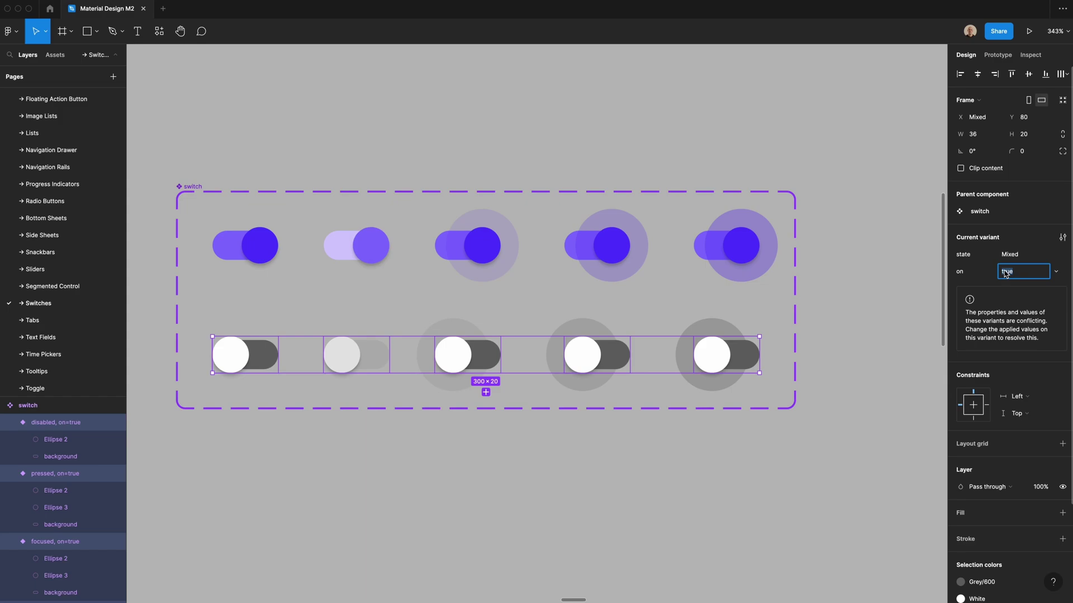
type("false")
key("Return")
left_click(443, 499)
- Alt-drag a switch instance from the enabled variant to below the component set
scroll(443, 498, "down", 4)
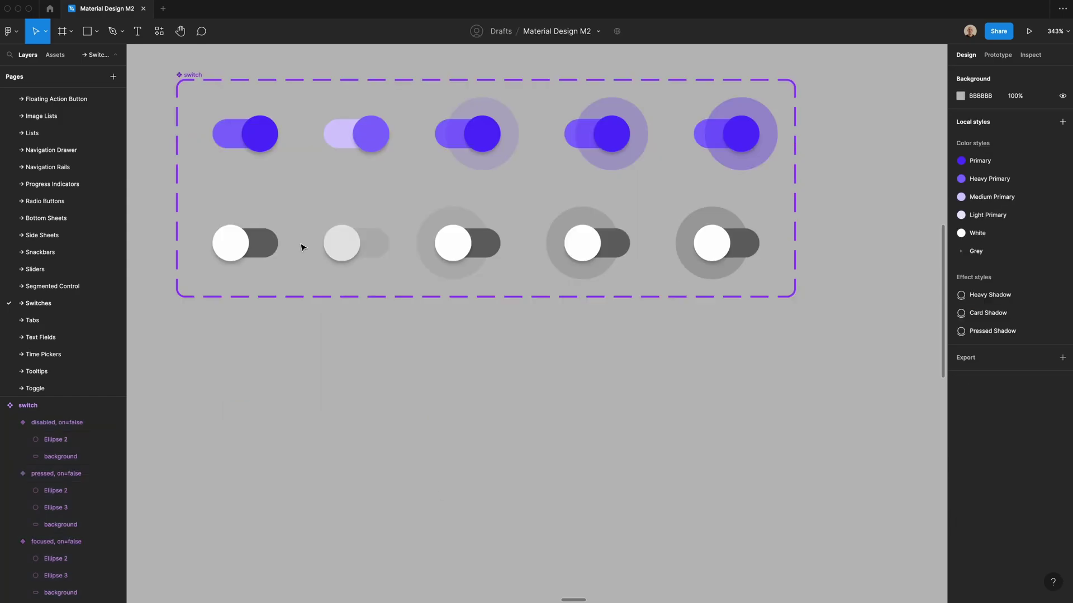
left_click(245, 134)
left_click_drag(245, 134, 453, 430)
scroll(452, 430, "down", 3)
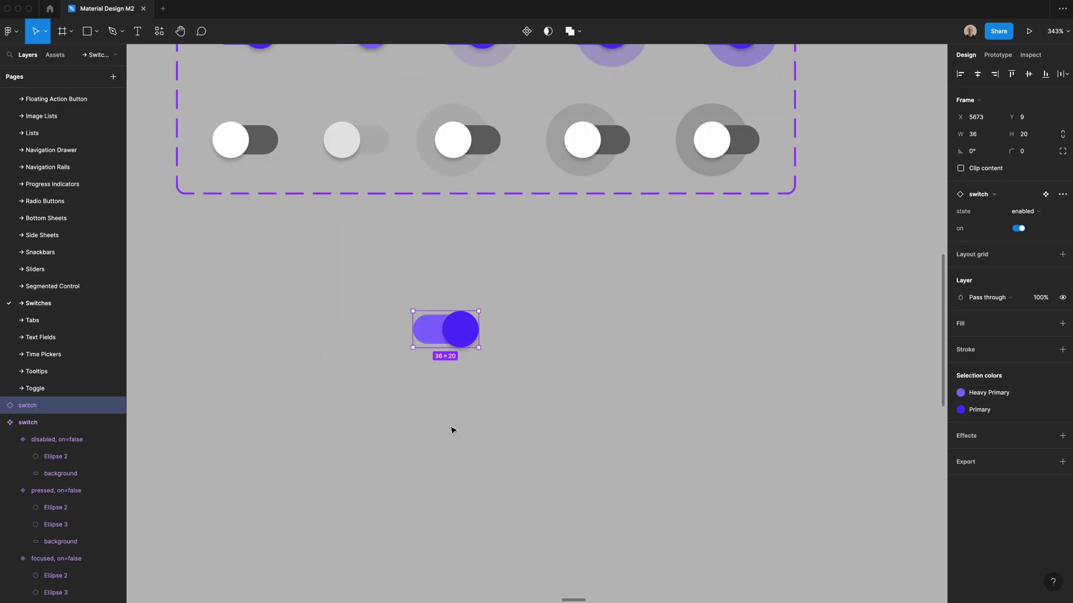
left_click_drag(442, 330, 467, 365)
- Toggle the instance's on property off and on, then try the focused and disabled states
left_click(1021, 230)
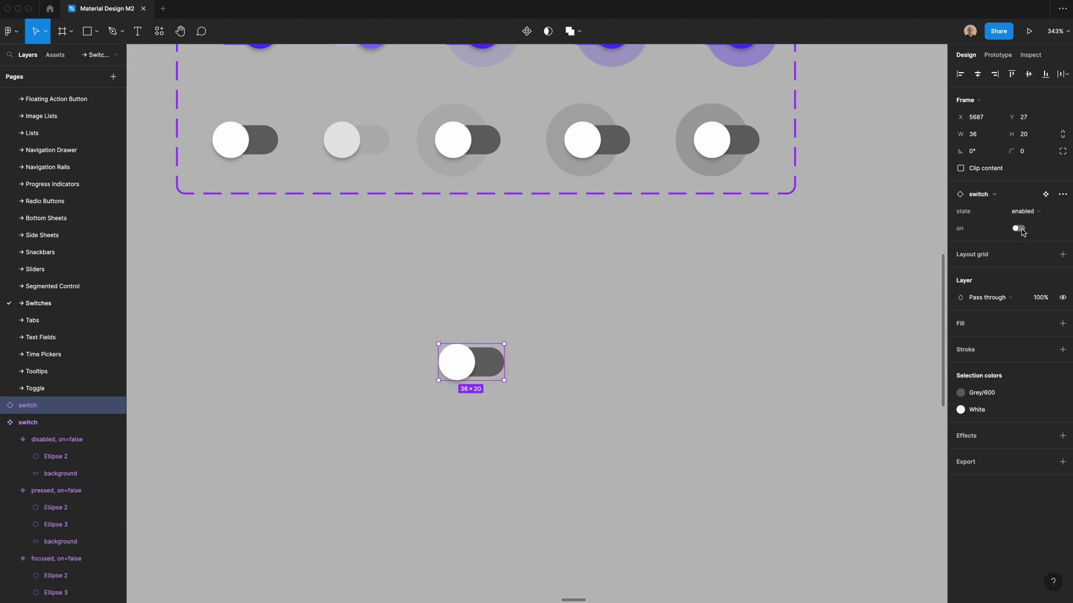
left_click(1021, 230)
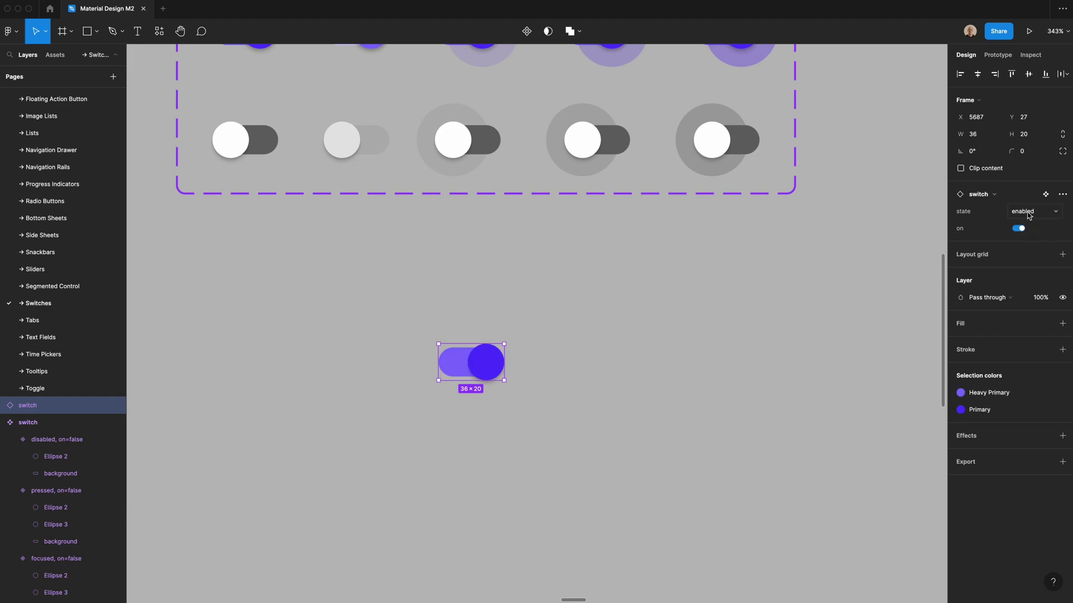
left_click(1028, 214)
left_click(1027, 222)
left_click(1026, 214)
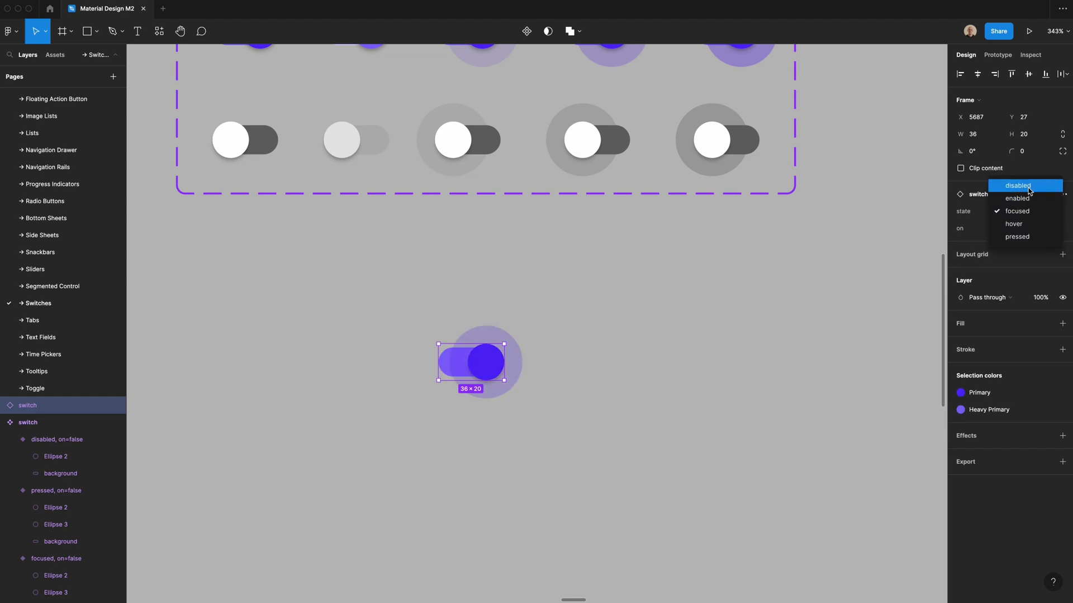
left_click(1021, 186)
- Set the instance to the pressed state, toggle on off and back on, and reselect it
left_click(1021, 213)
left_click(1024, 268)
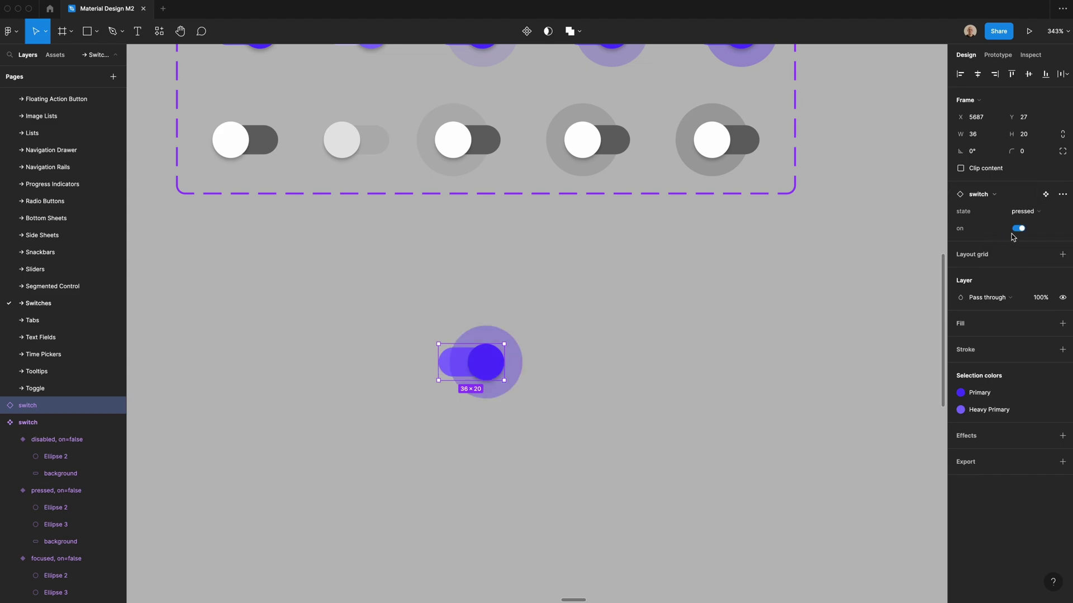
left_click(1017, 230)
left_click(1017, 230)
left_click(748, 335)
left_click(452, 377)
scroll(453, 377, "up", 5)
left_click(747, 443)
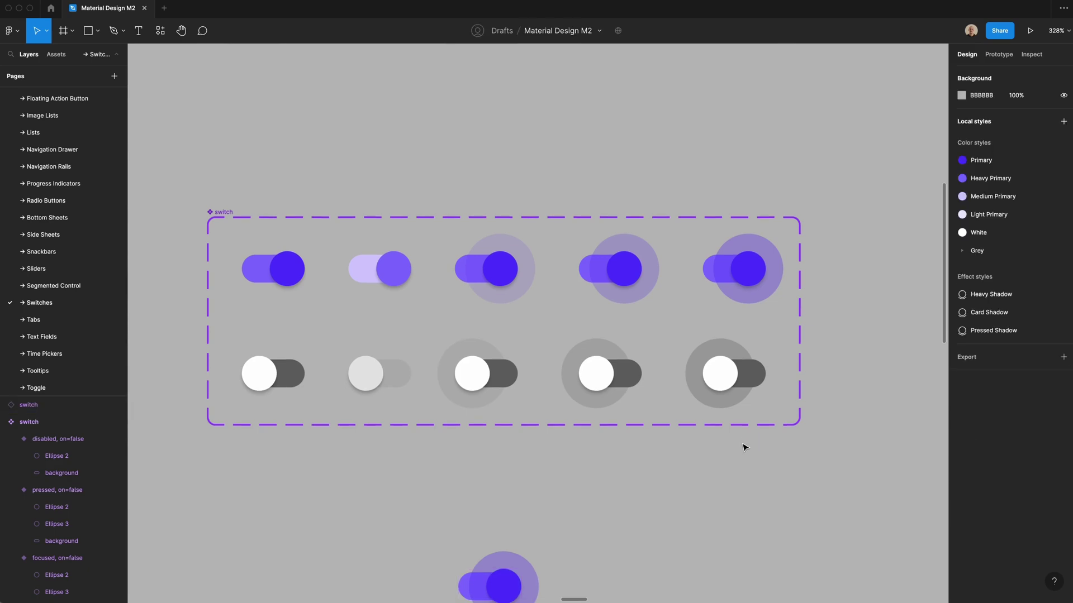